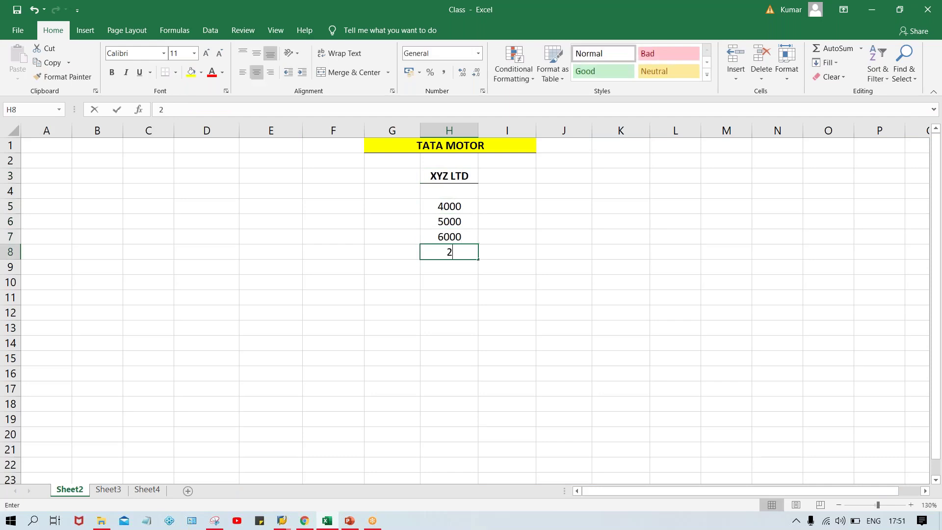
# Enter the amounts 2000, 3500, 7000 and 8000 in cells H8 to H11
pyautogui.press('Return')
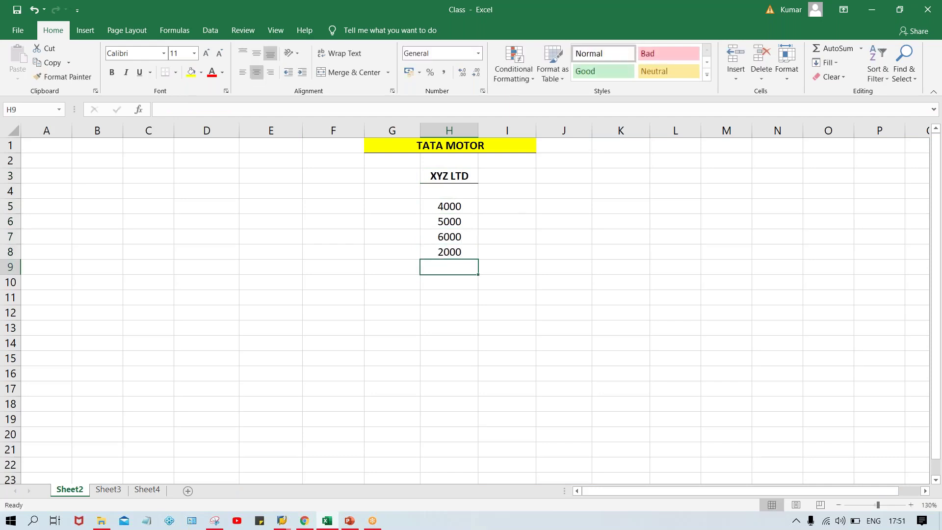
pyautogui.write('3500')
pyautogui.press('Return')
pyautogui.write('7000')
pyautogui.press('Return')
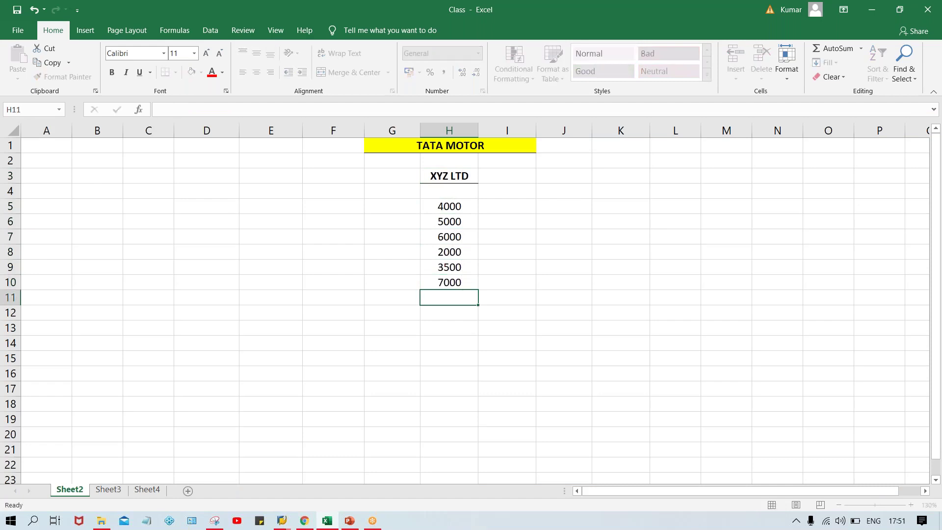
pyautogui.write('8000')
pyautogui.press('Return')
# Enter the amounts 4500 and 6200 in cells H12 and H13
pyautogui.write('45000')
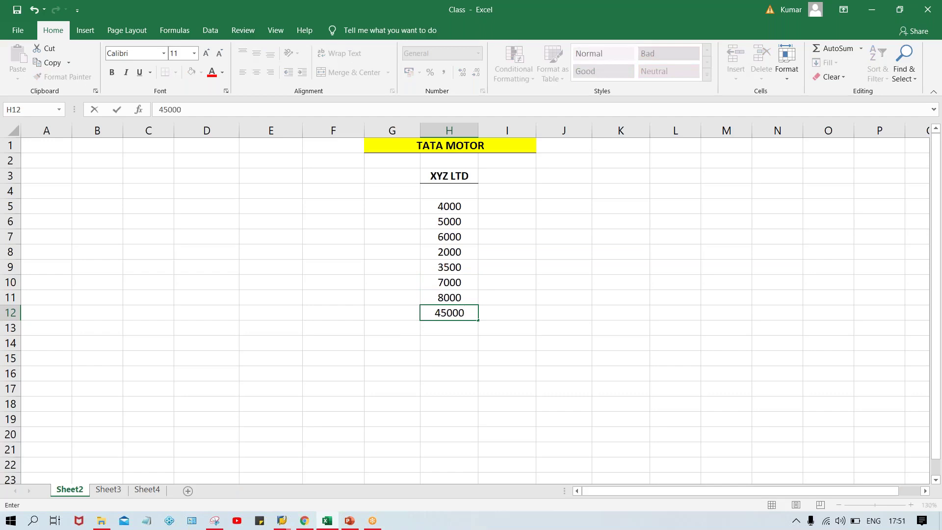
pyautogui.press('BackSpace')
pyautogui.press('Return')
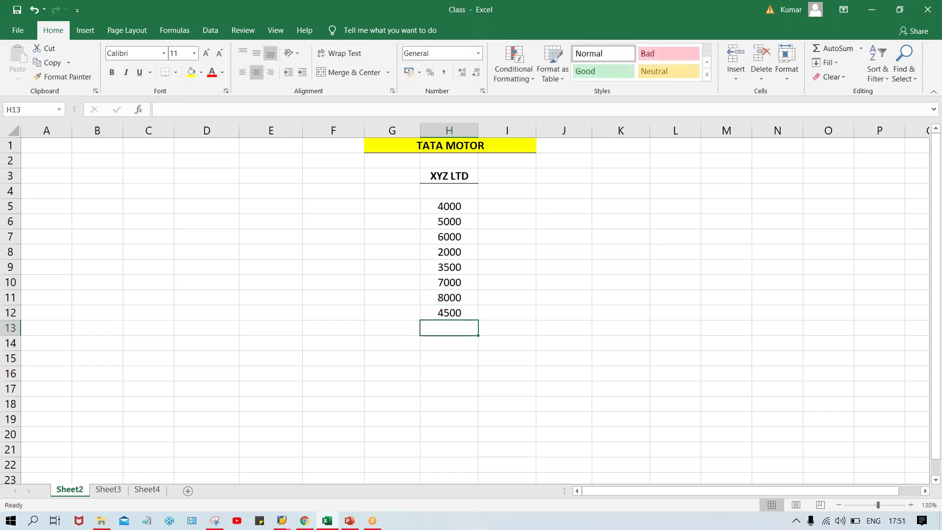
pyautogui.write('62000')
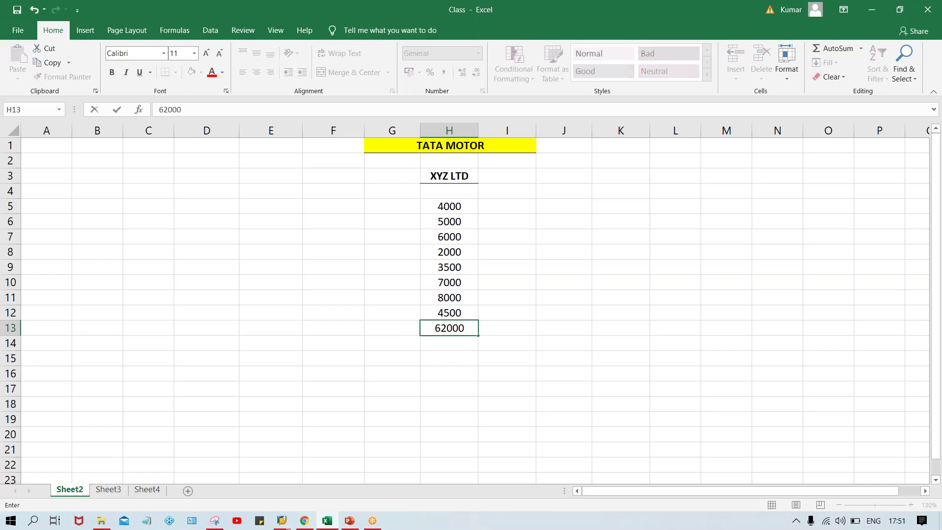
pyautogui.press('BackSpace')
pyautogui.press('Return')
# Enter the heading "INV. AMT" in cell H4 and format it bold with a bottom border
pyautogui.click(446, 195)
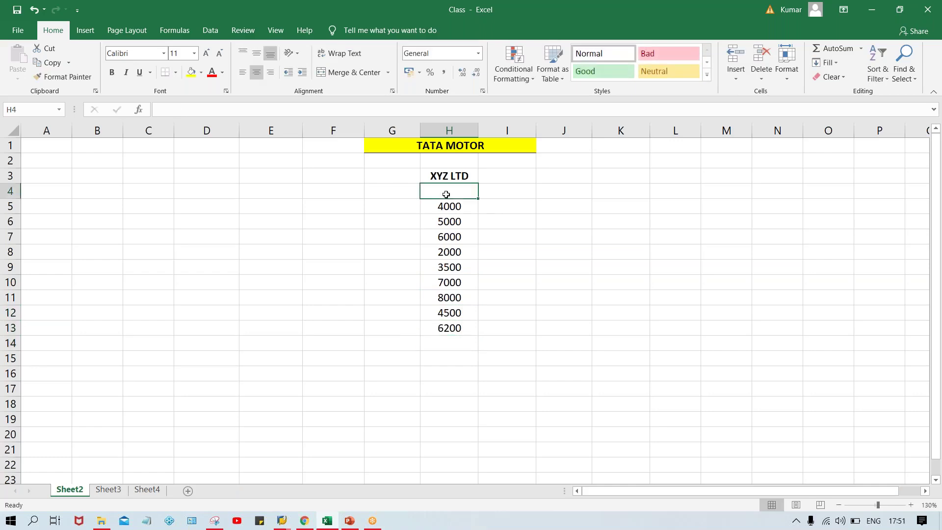
pyautogui.write('INV')
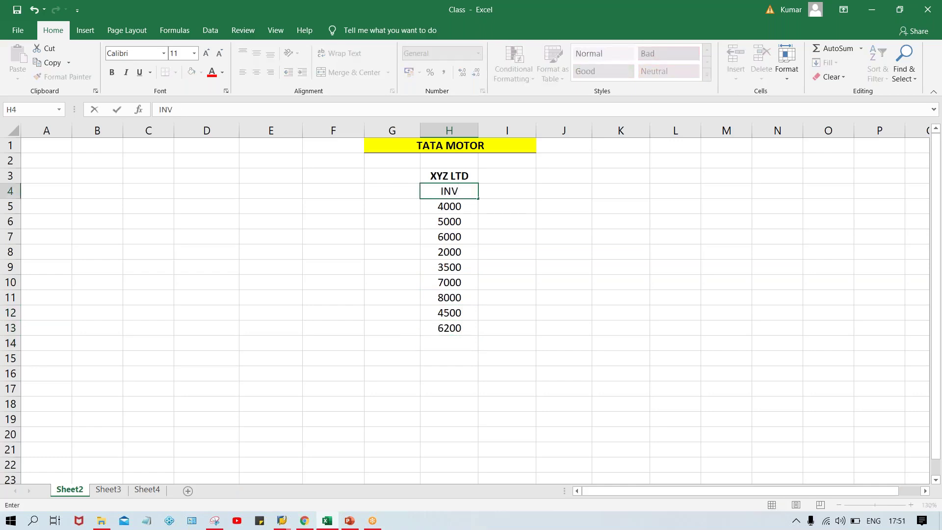
pyautogui.write('. AMT')
pyautogui.press('Return')
pyautogui.click(448, 191)
pyautogui.hotkey('ctrl', 'b')
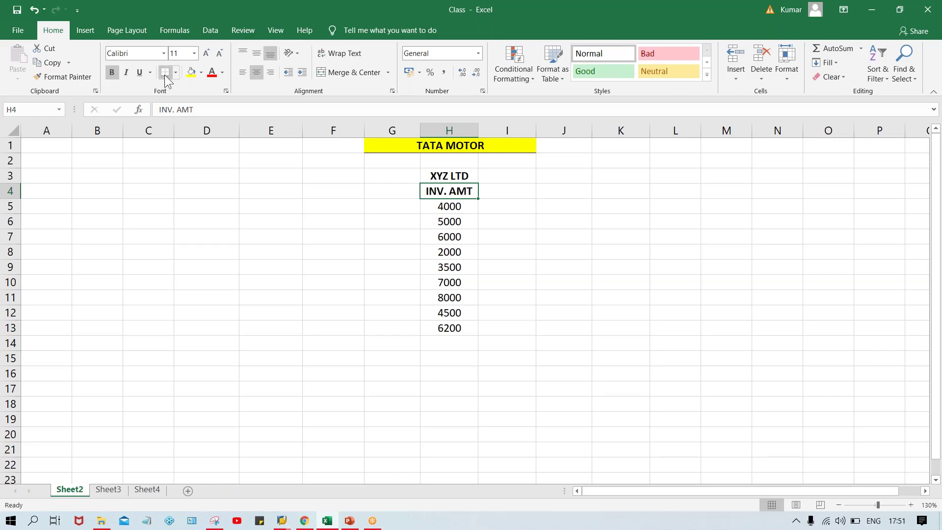
# Enter the heading "STTS" in cell I4 and format it bold with a bottom border
pyautogui.click(501, 192)
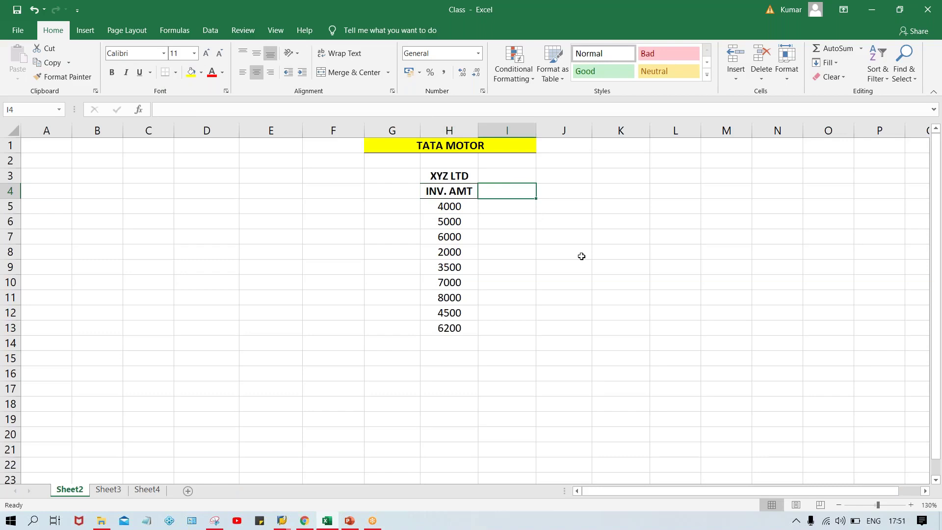
pyautogui.write('STTS')
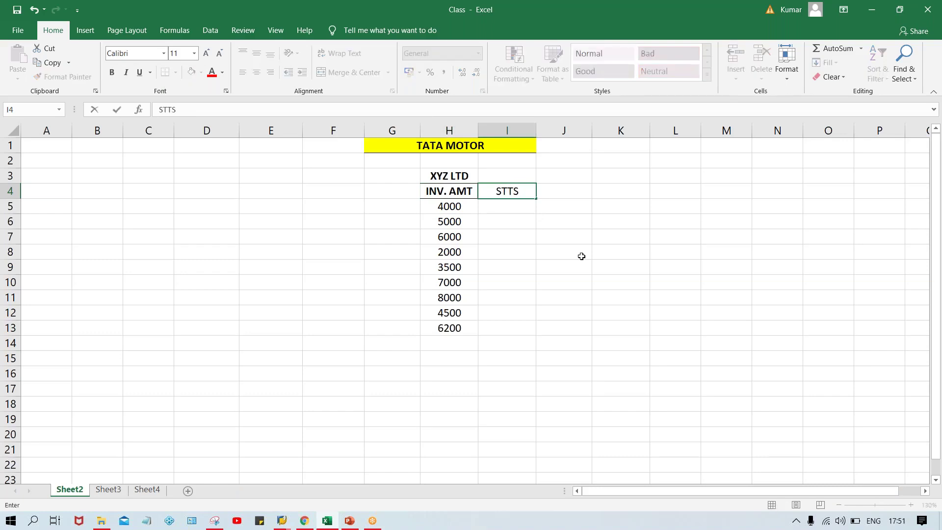
pyautogui.press('Return')
pyautogui.click(506, 186)
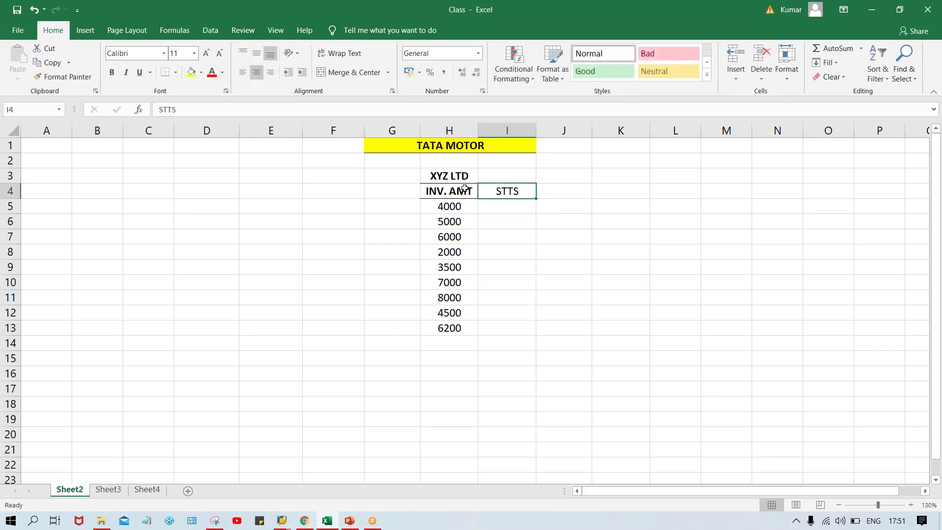
pyautogui.hotkey('ctrl', 'b')
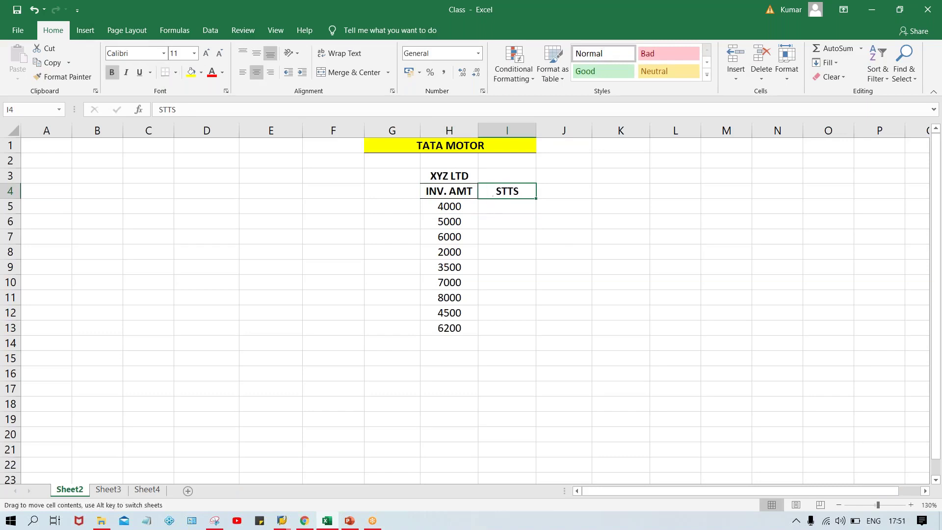
# Enter the statuses OD, DUE, OD, OD and DUE in cells I5 to I9
pyautogui.click(496, 207)
pyautogui.write('OD')
pyautogui.press('Return')
pyautogui.write('DUE')
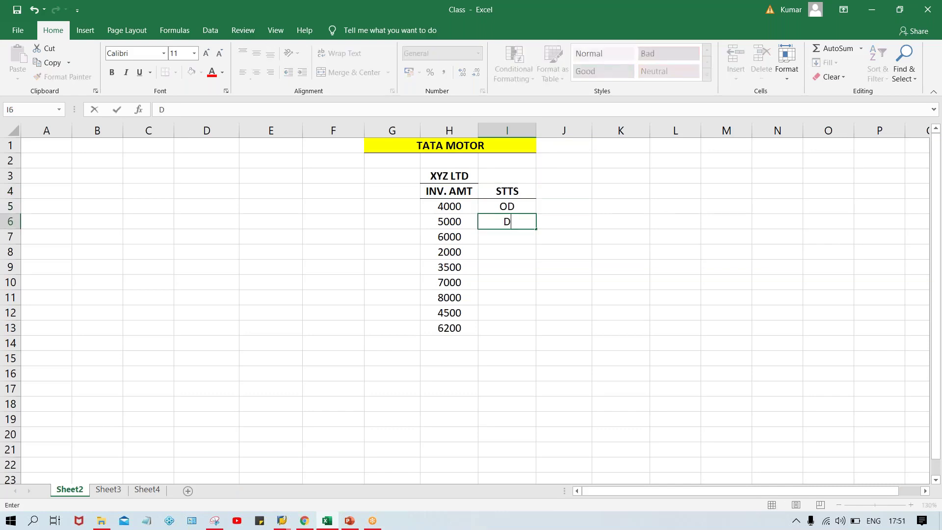
pyautogui.press('Return')
pyautogui.write('OD')
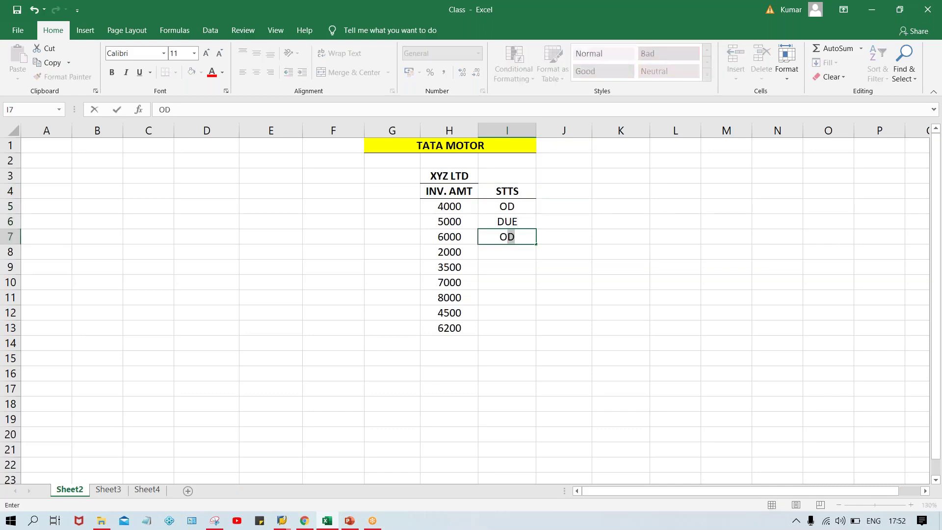
pyautogui.press('Return')
pyautogui.write('O')
pyautogui.press('Return')
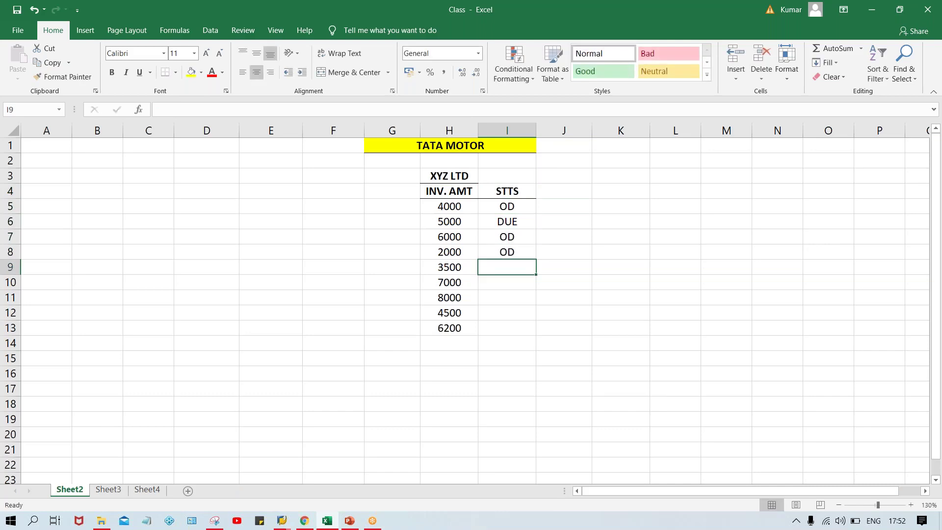
pyautogui.write('DUE')
pyautogui.press('Return')
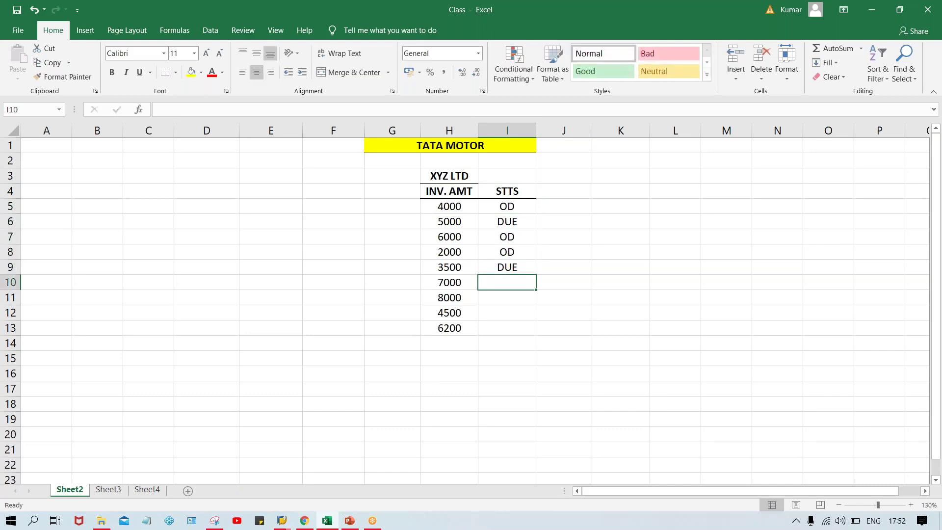
# Enter the statuses ND, ND, DUE and ND in cells I10 to I13
pyautogui.write('ND')
pyautogui.press('Return')
pyautogui.write('N')
pyautogui.press('Return')
pyautogui.write('D')
pyautogui.press('Return')
pyautogui.write('N')
pyautogui.press('Return')
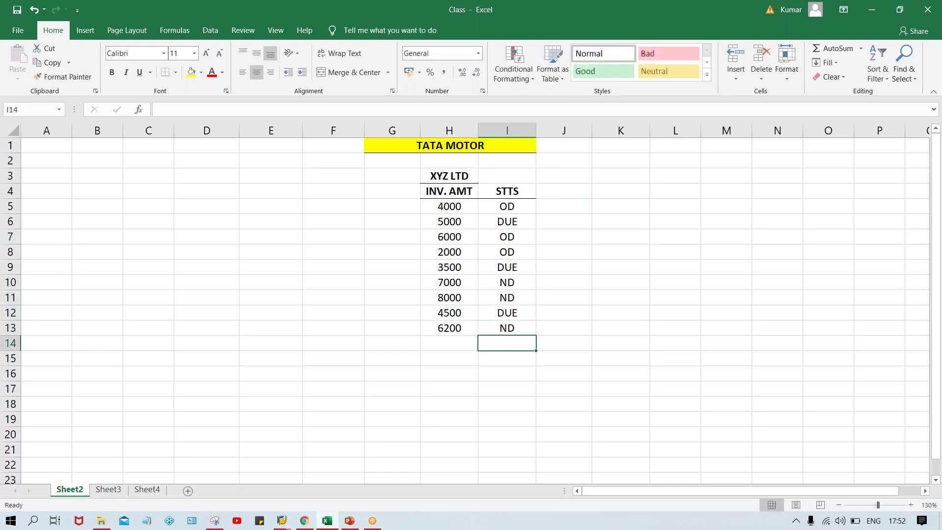
# Enter the heading "GRC DYS" in cell J4 and format it bold with a bottom border
pyautogui.click(575, 190)
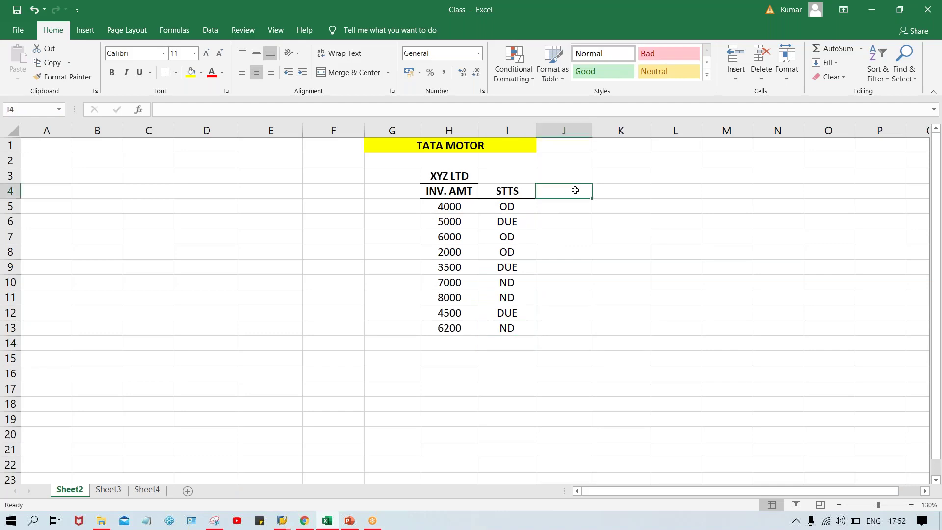
pyautogui.write('G')
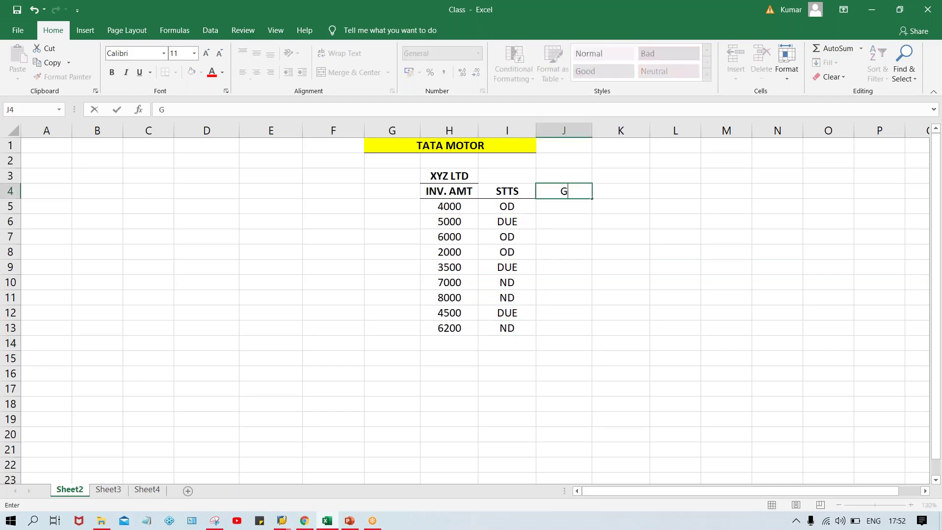
pyautogui.write('RC DYS')
pyautogui.press('Return')
pyautogui.press('Up')
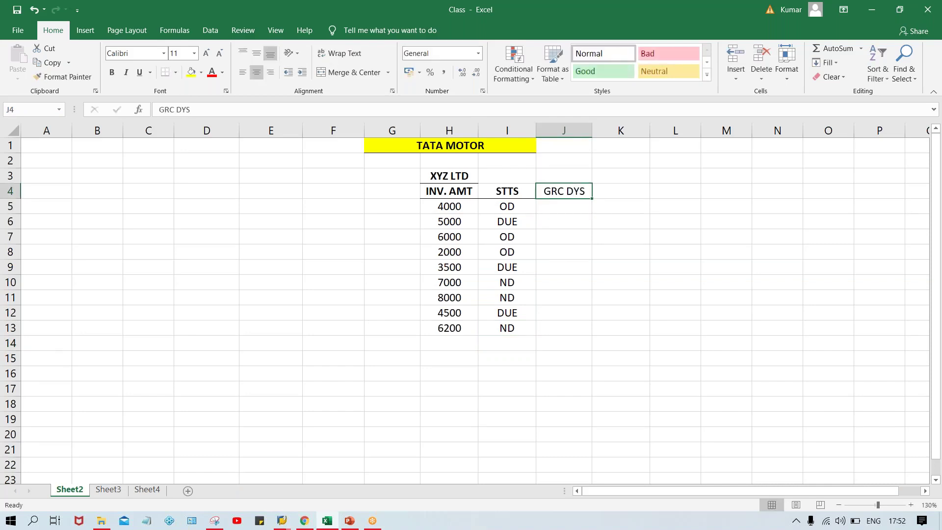
pyautogui.hotkey('ctrl', 'b')
pyautogui.click(552, 370)
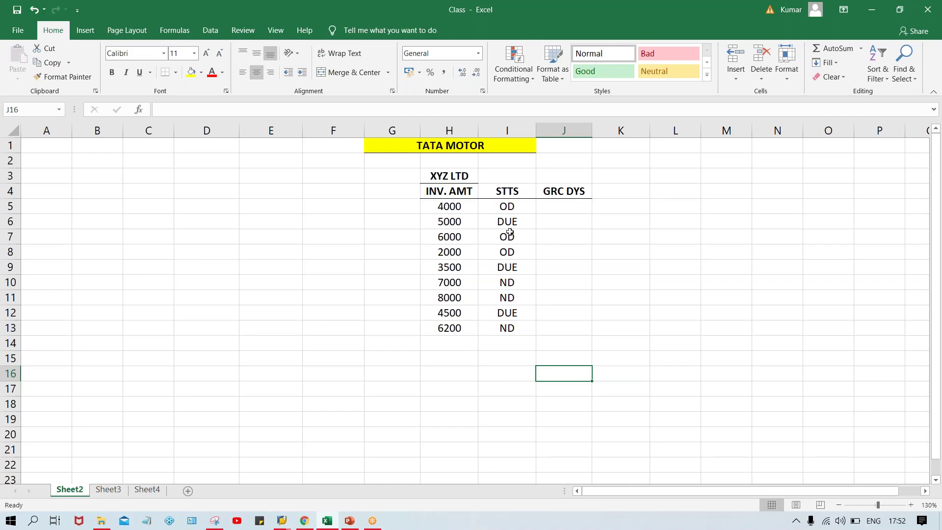
# Enter "25 DYS" in cell J5 for the 4000 invoice
pyautogui.click(568, 205)
pyautogui.write('25')
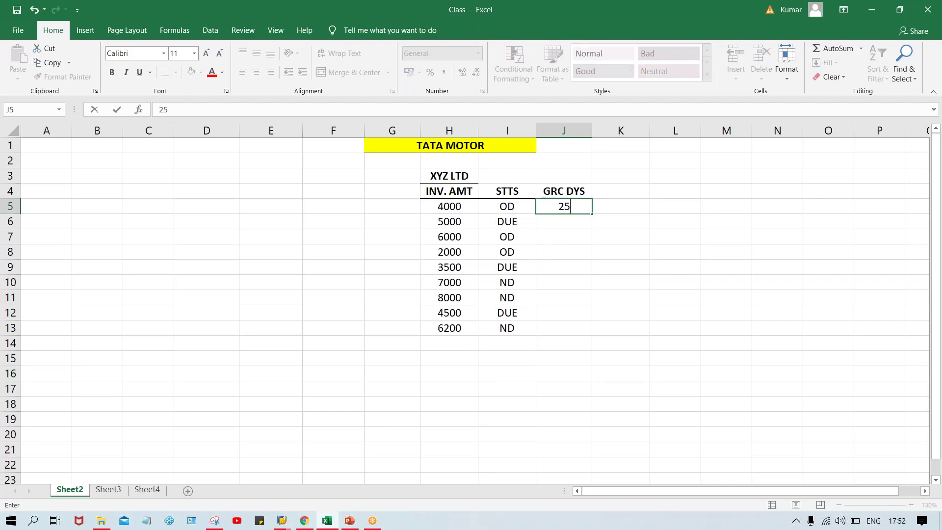
pyautogui.write(' DYS')
pyautogui.press('Return')
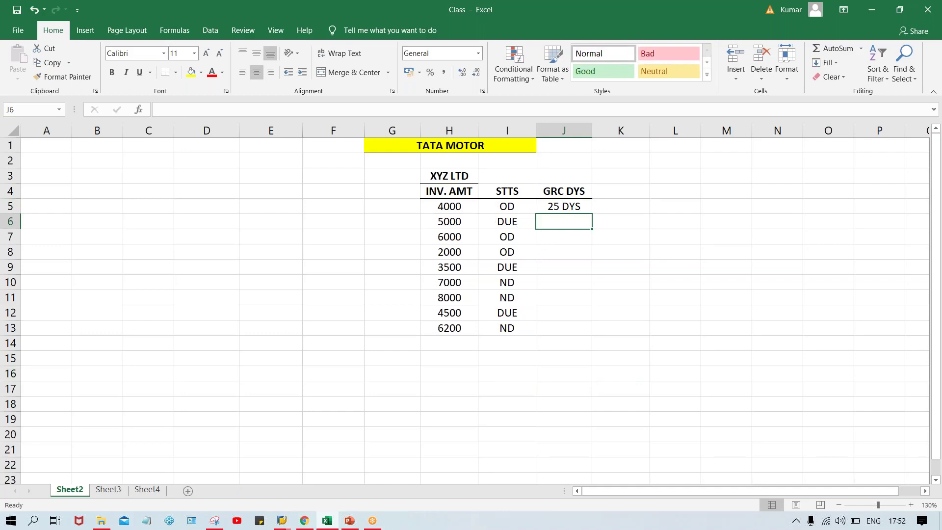
pyautogui.write('T')
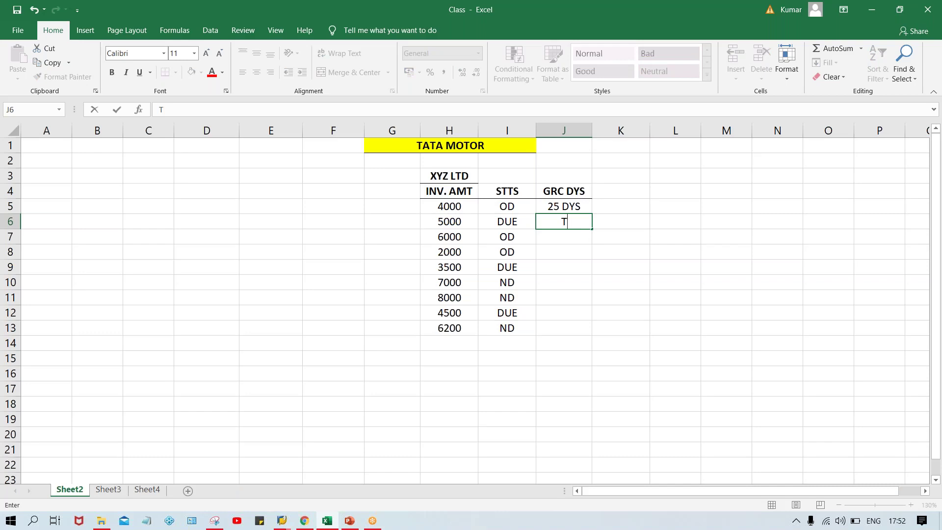
pyautogui.press('BackSpace')
pyautogui.click(445, 241)
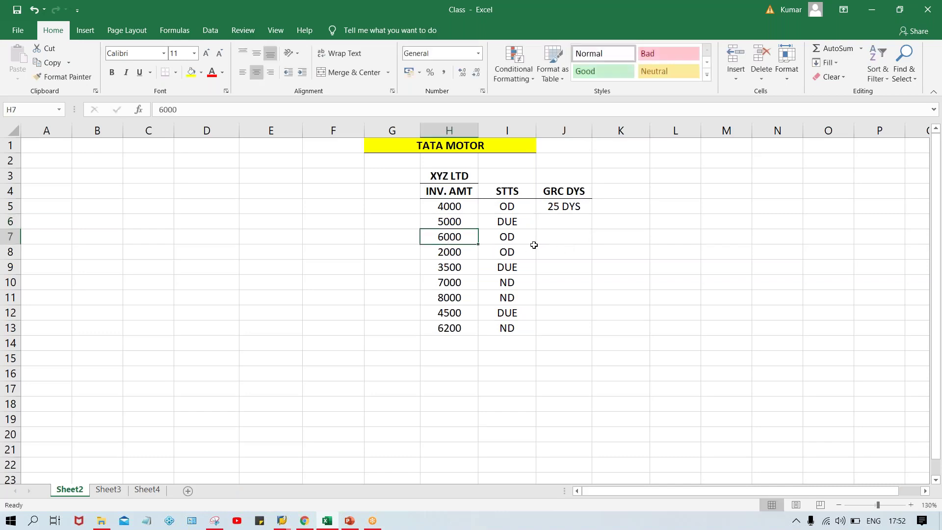
pyautogui.click(555, 235)
# Replace the heading in cell J4 with "OD MR."
pyautogui.click(572, 191)
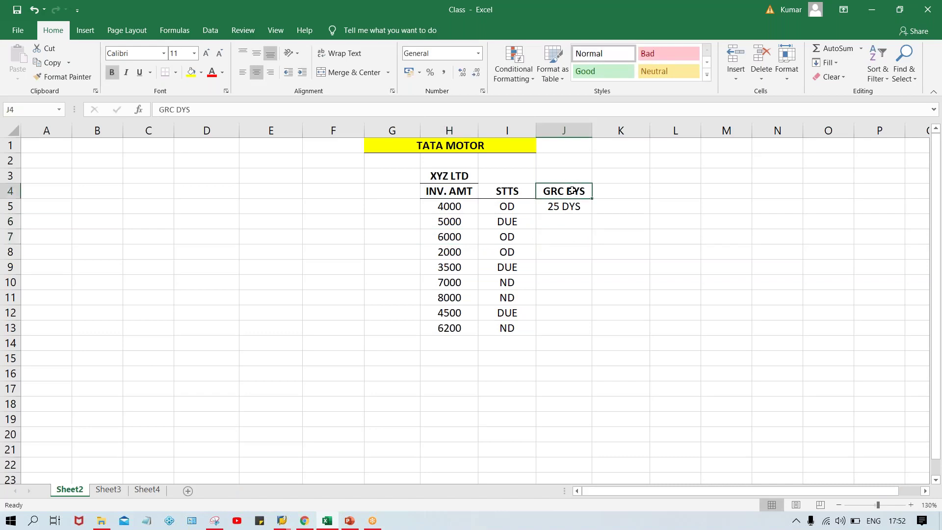
pyautogui.write('D')
pyautogui.press('BackSpace')
pyautogui.write('OD MR')
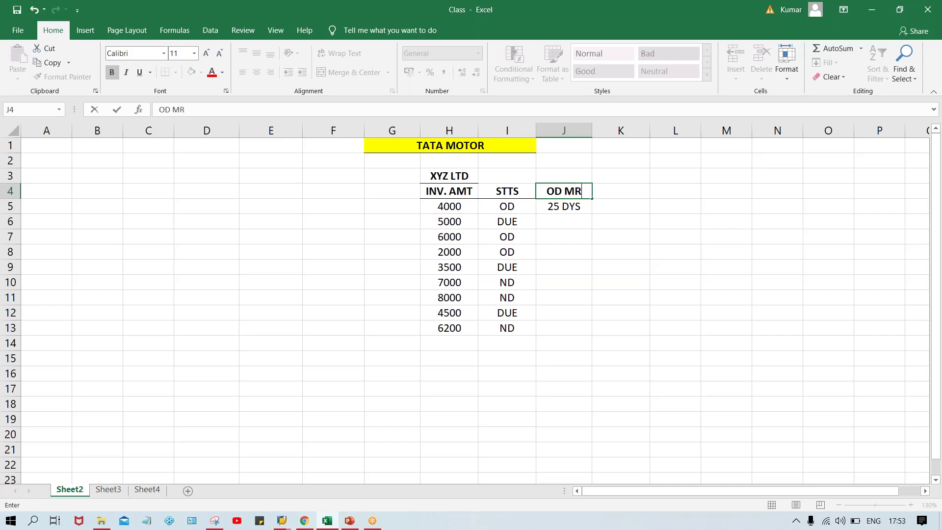
pyautogui.write('.')
pyautogui.press('Return')
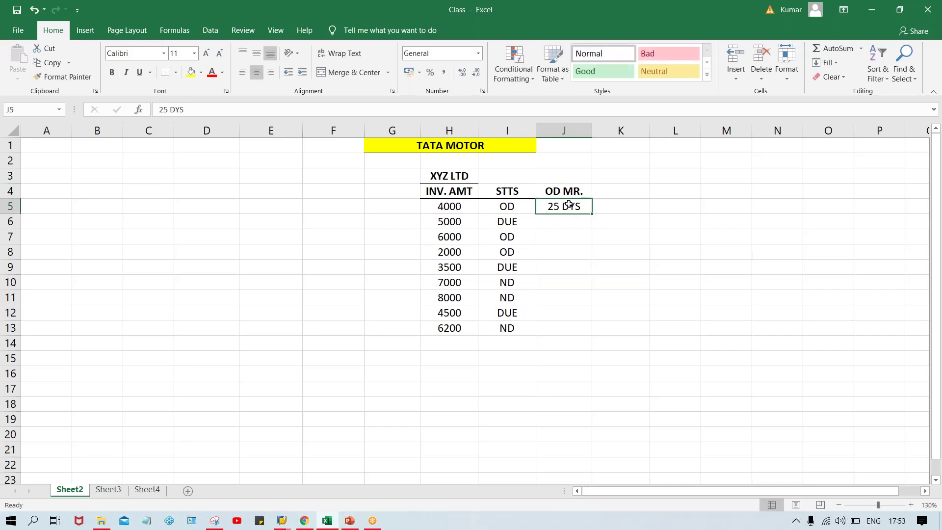
# Enter "10 DYS" in cell J7 and "3 DYS" in cell J8 for the overdue invoices
pyautogui.click(565, 191)
pyautogui.click(550, 209)
pyautogui.click(554, 235)
pyautogui.write('10')
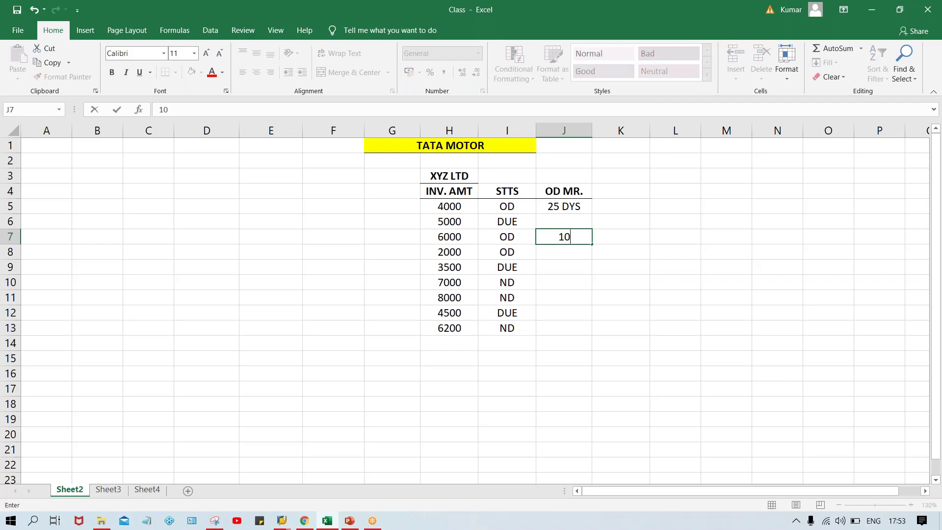
pyautogui.write(' DYS')
pyautogui.press('Return')
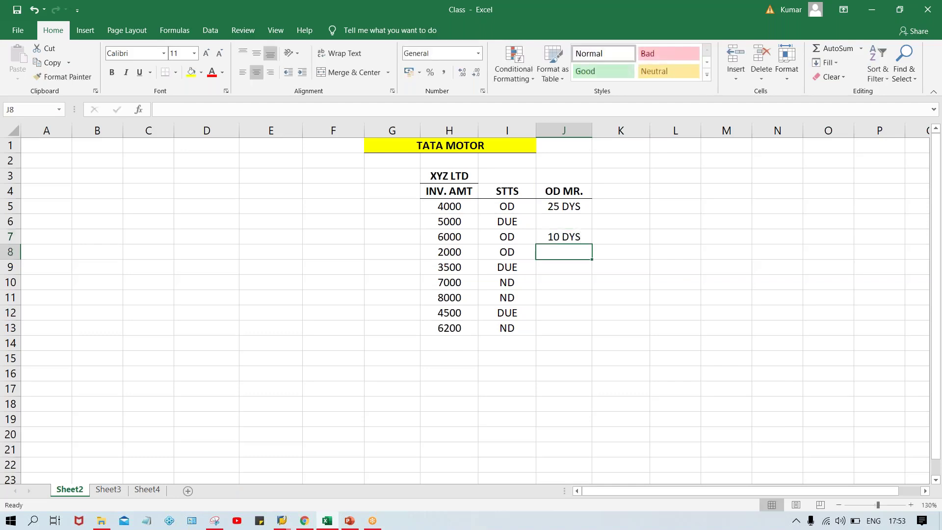
pyautogui.write('3 ')
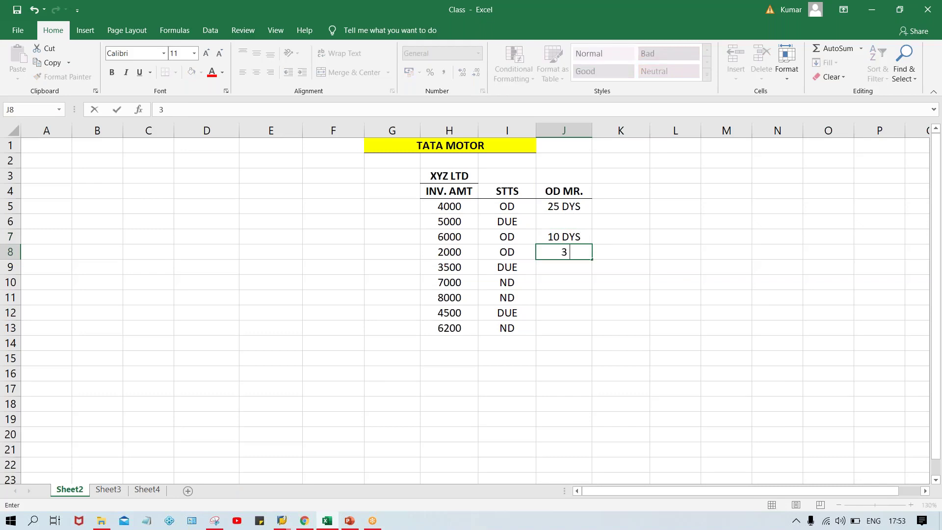
pyautogui.write('DYS')
pyautogui.press('Return')
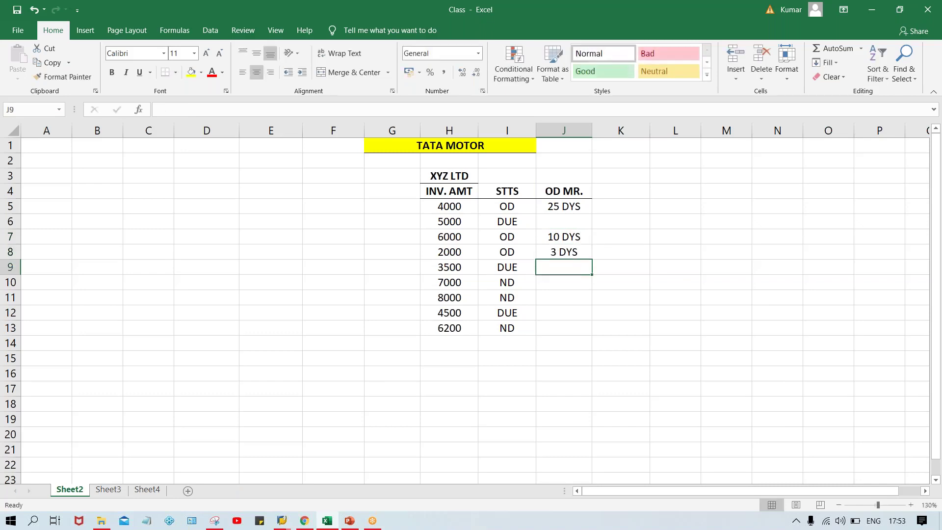
# Enter 0 in cells J6 and J9 for the invoices with status DUE
pyautogui.click(562, 228)
pyautogui.write('0')
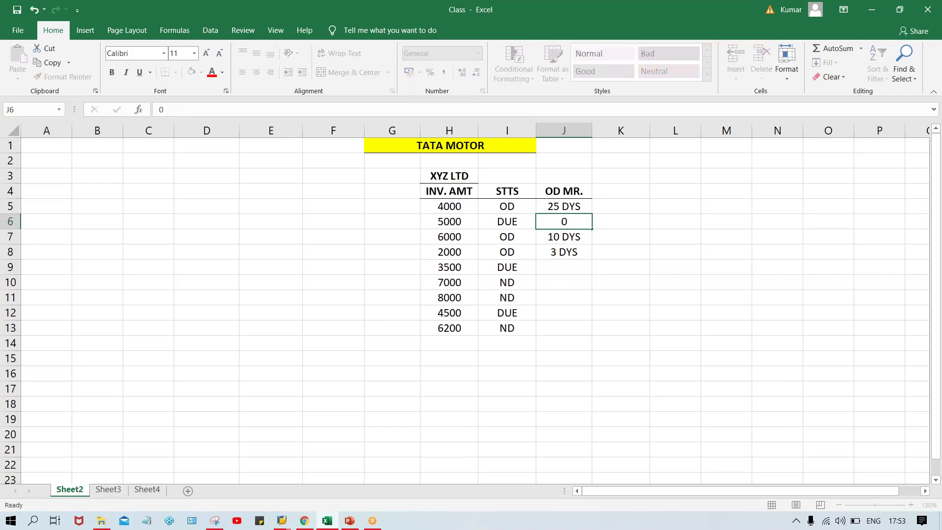
pyautogui.press('Return')
pyautogui.click(563, 267)
pyautogui.write('0')
pyautogui.press('Return')
pyautogui.click(563, 297)
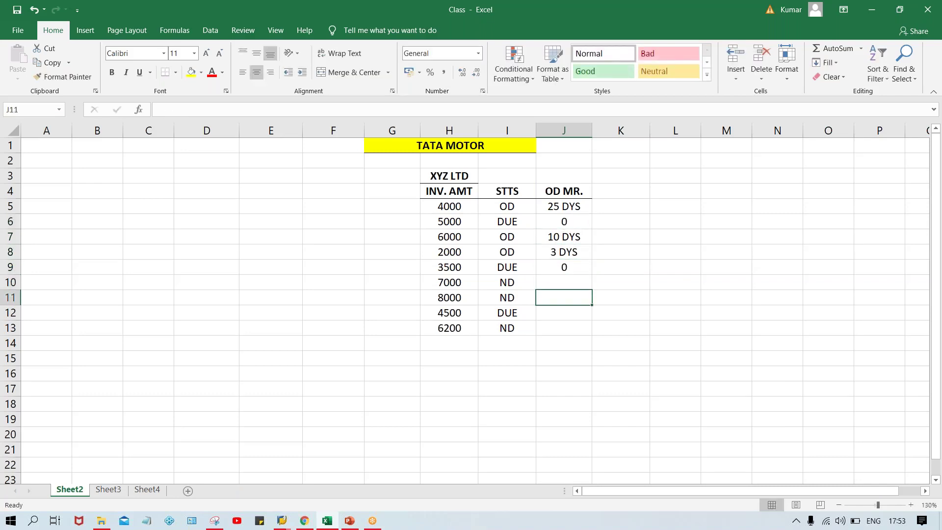
pyautogui.click(563, 282)
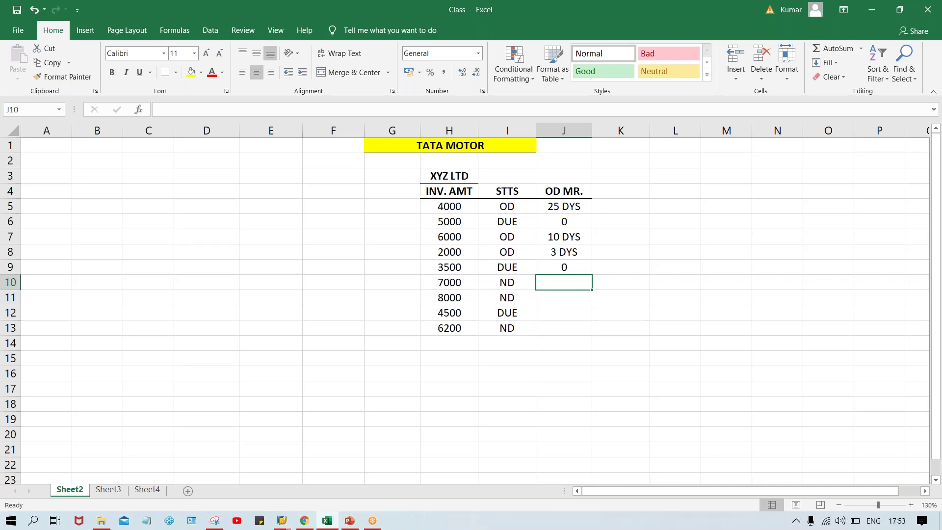
# Enter "-15 DYS" as text in cell J10 for the 7000 invoice, with a leading apostrophe
pyautogui.write('-15 DYS')
pyautogui.press('Return')
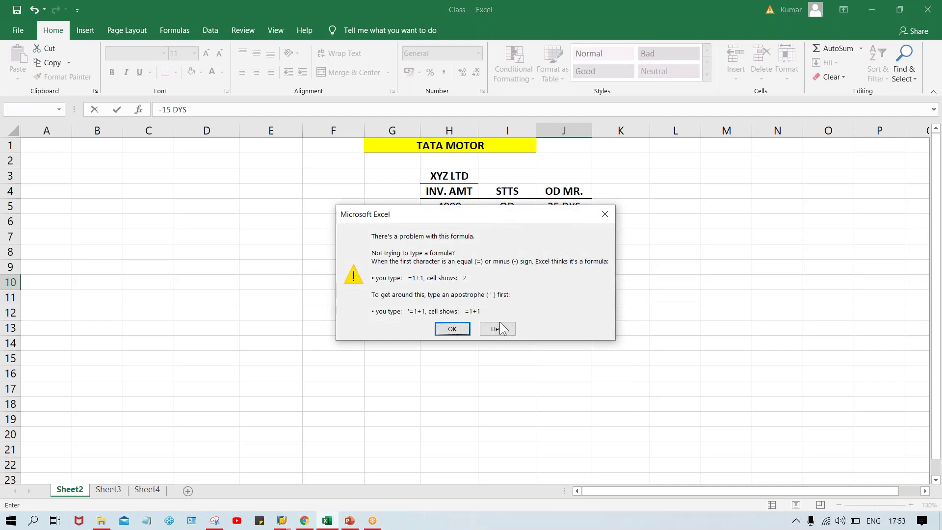
pyautogui.click(604, 218)
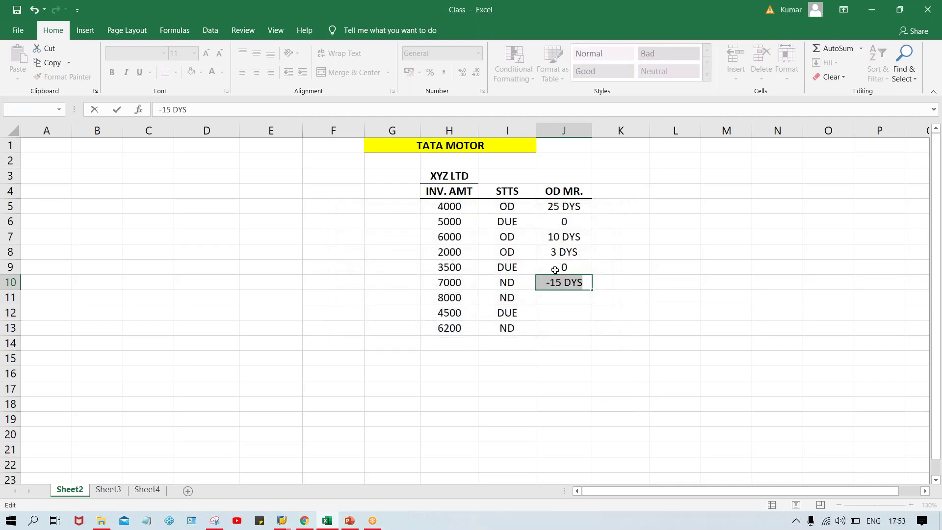
pyautogui.click(543, 282)
pyautogui.write("'")
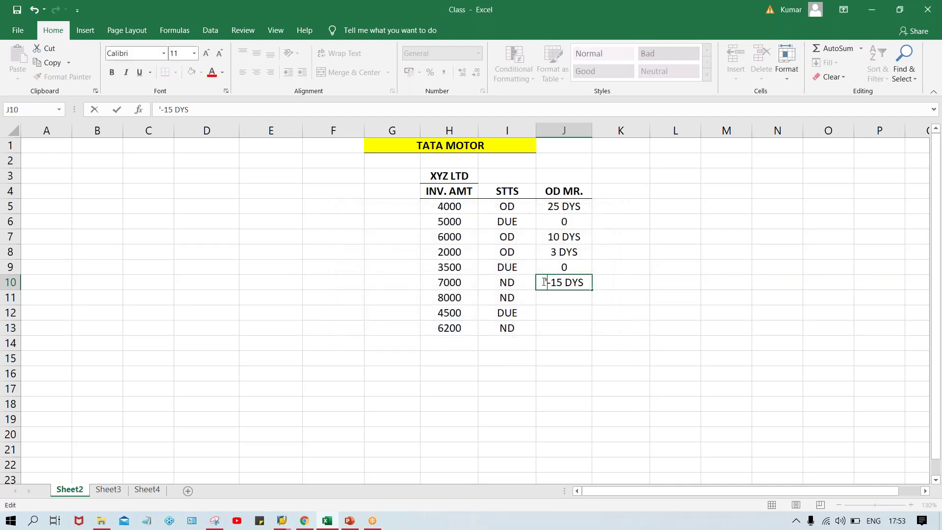
pyautogui.press('Return')
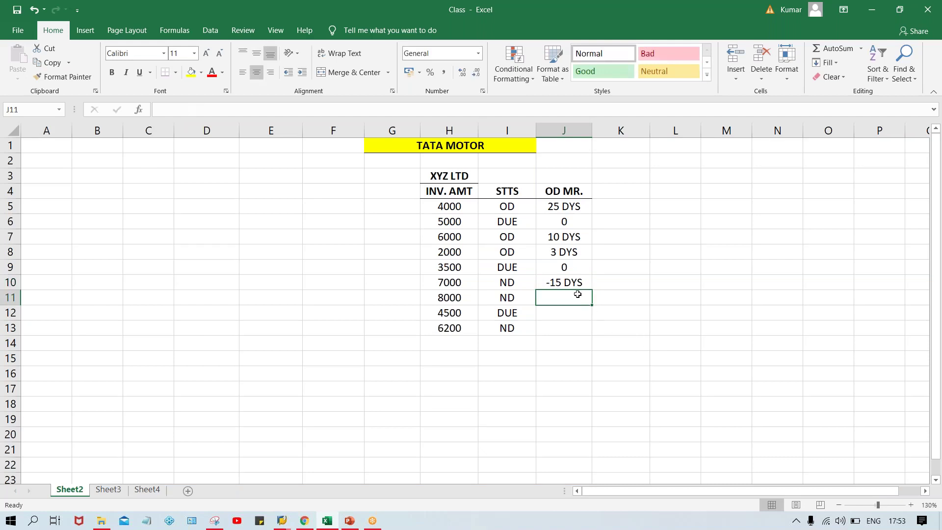
# Enter "-10 DYS" as text in cell J11 for the 8000 invoice and 0 in cell J12 for the 4500 invoice
pyautogui.hotkey('ctrl', 'd')
pyautogui.doubleClick(556, 298)
pyautogui.press('Delete')
pyautogui.write('0 DYS')
pyautogui.press('Return')
pyautogui.write('0')
pyautogui.press('Return')
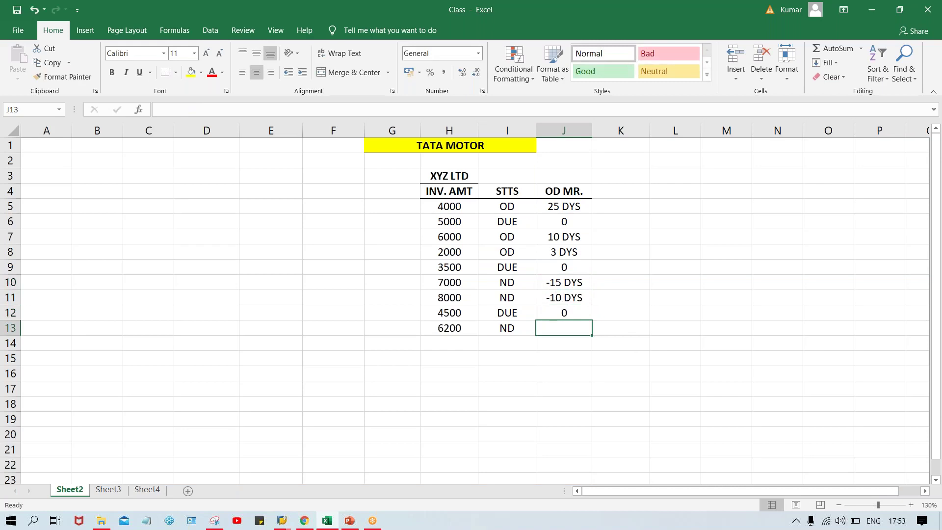
# Enter "-5 DYS" as text in cell J13 for the 6200 invoice
pyautogui.write("'")
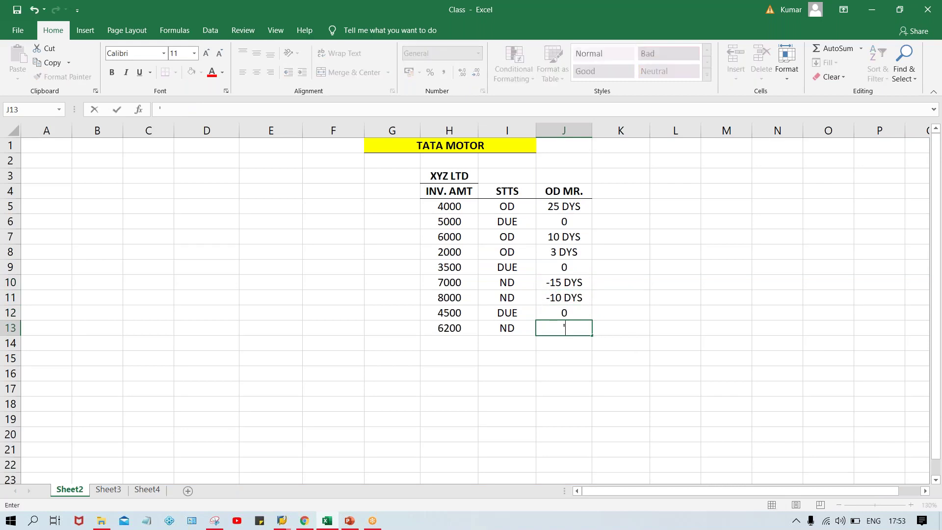
pyautogui.write('-5 DYS')
pyautogui.press('Return')
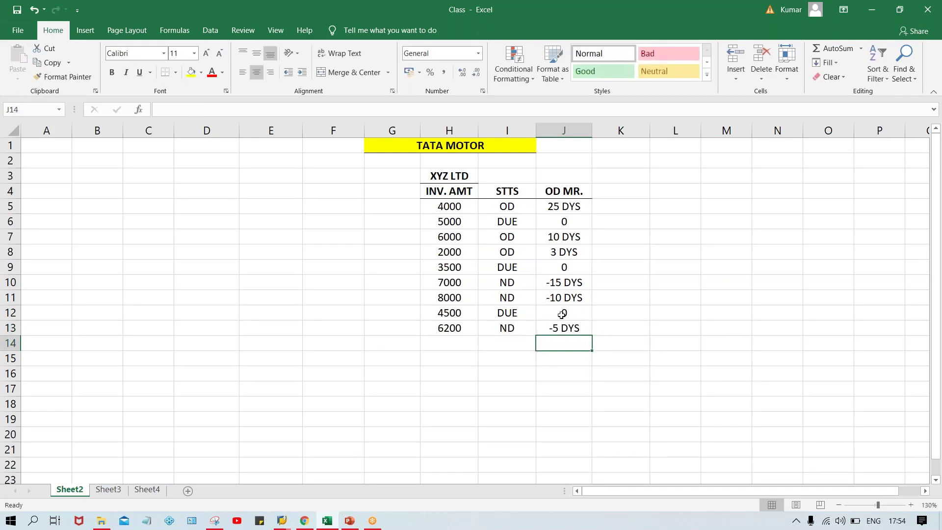
pyautogui.click(566, 282)
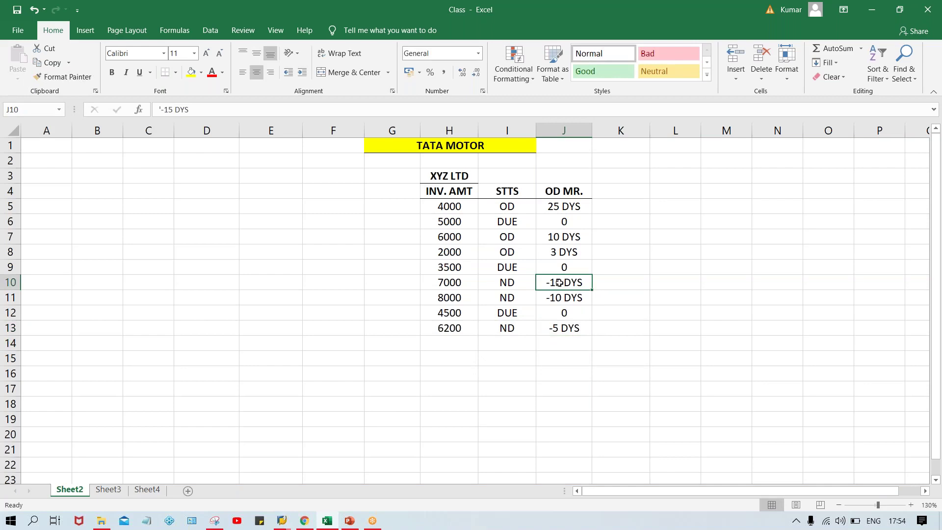
pyautogui.click(509, 287)
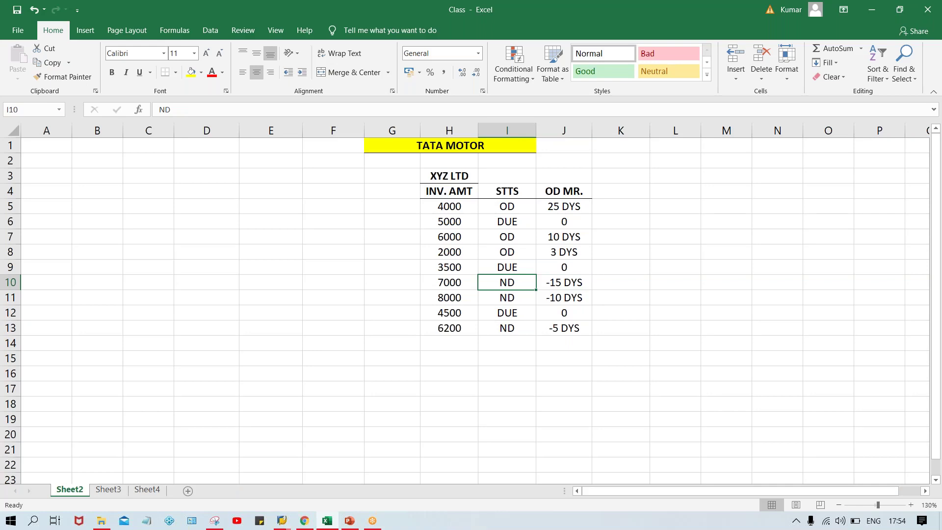
pyautogui.click(571, 285)
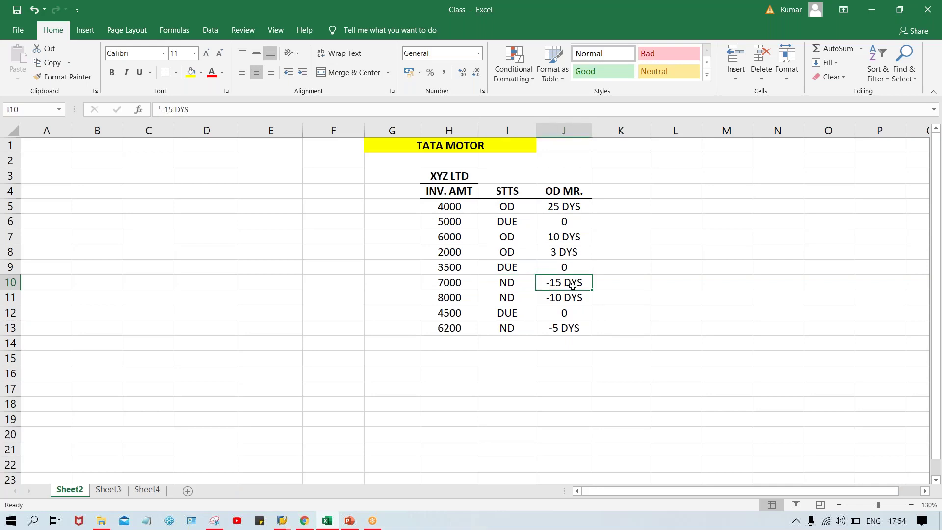
pyautogui.click(548, 302)
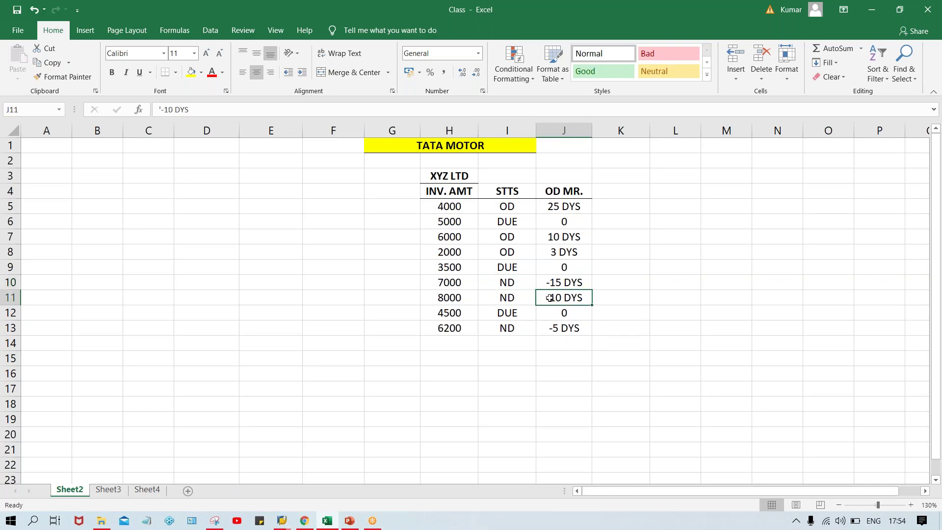
pyautogui.click(564, 338)
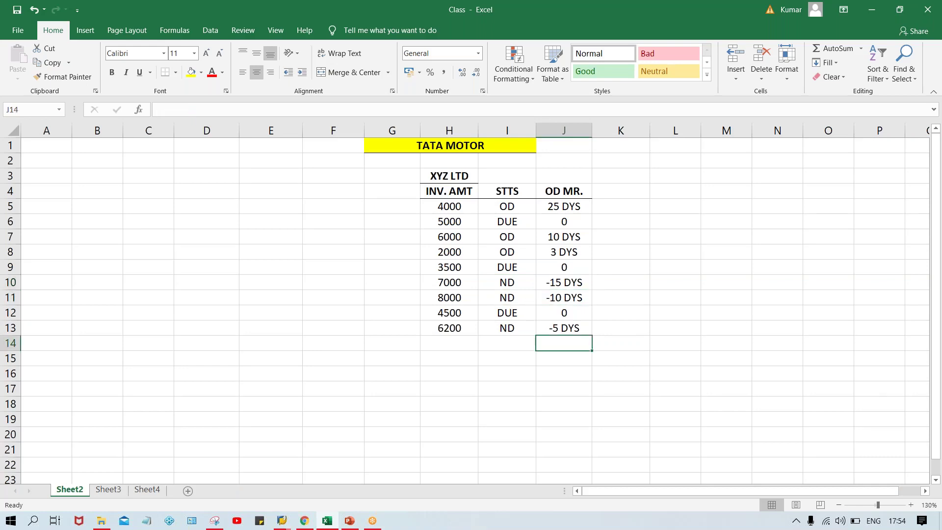
pyautogui.click(553, 327)
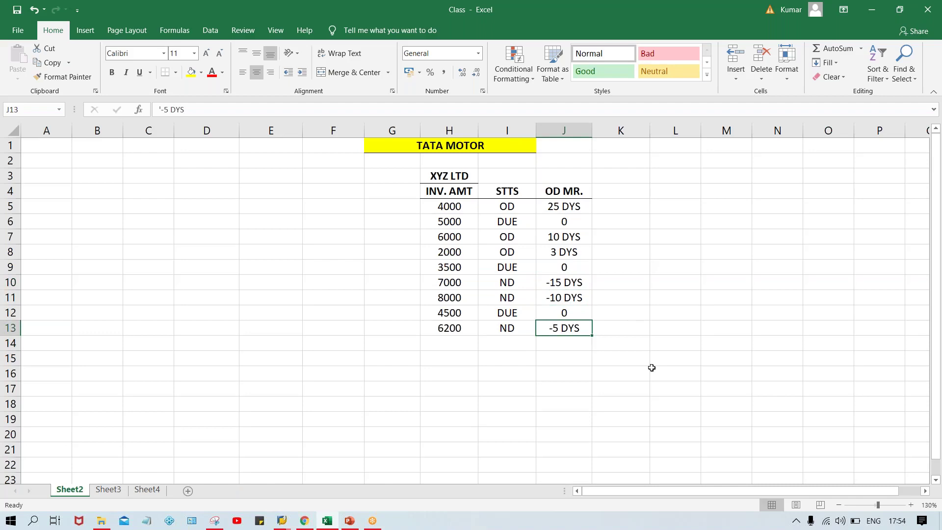
# Move the invoice table in H4:J13 one column over so that it starts in cell G4
pyautogui.moveTo(467, 178); pyautogui.dragTo(533, 175)
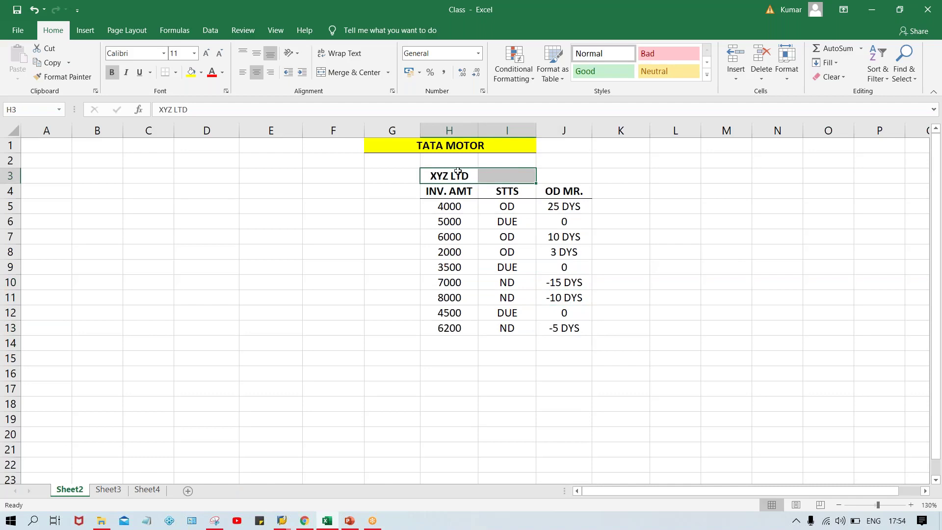
pyautogui.click(454, 207)
pyautogui.moveTo(443, 190); pyautogui.dragTo(567, 325)
pyautogui.hotkey('ctrl', 'c')
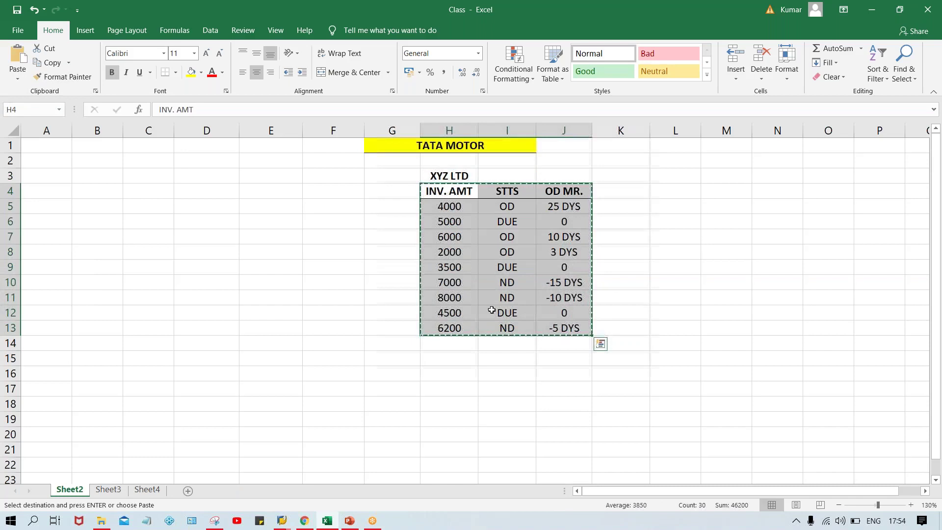
pyautogui.click(390, 189)
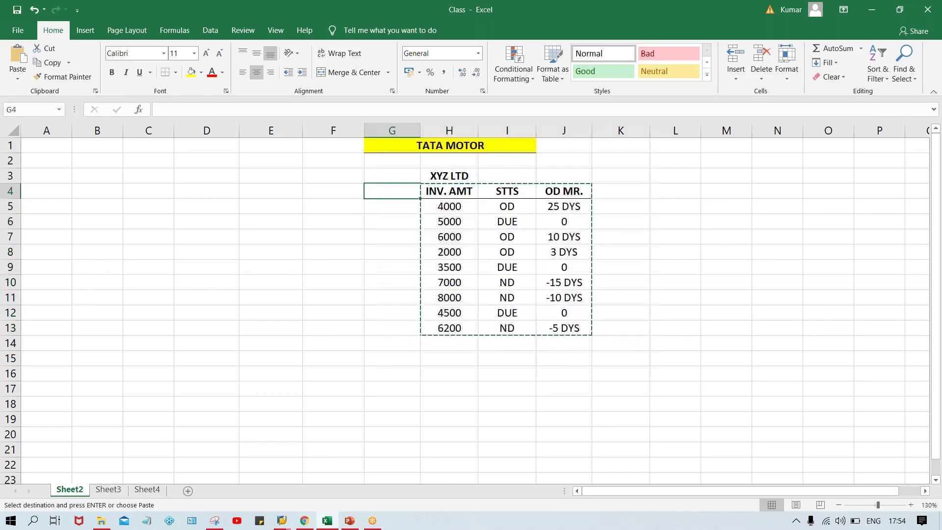
pyautogui.hotkey('ctrl', 'v')
pyautogui.click(562, 218)
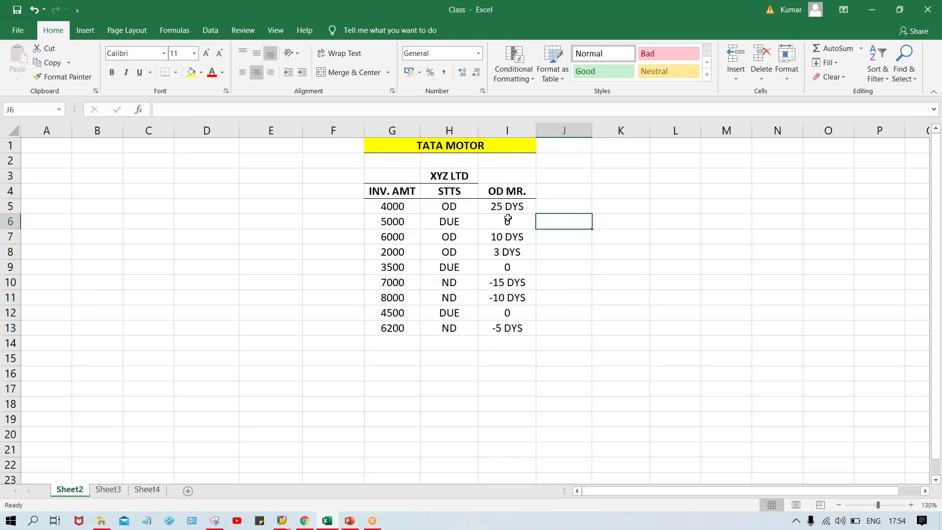
# Highlight the 4000 invoice's cells G5:I5 with yellow fill
pyautogui.click(517, 206)
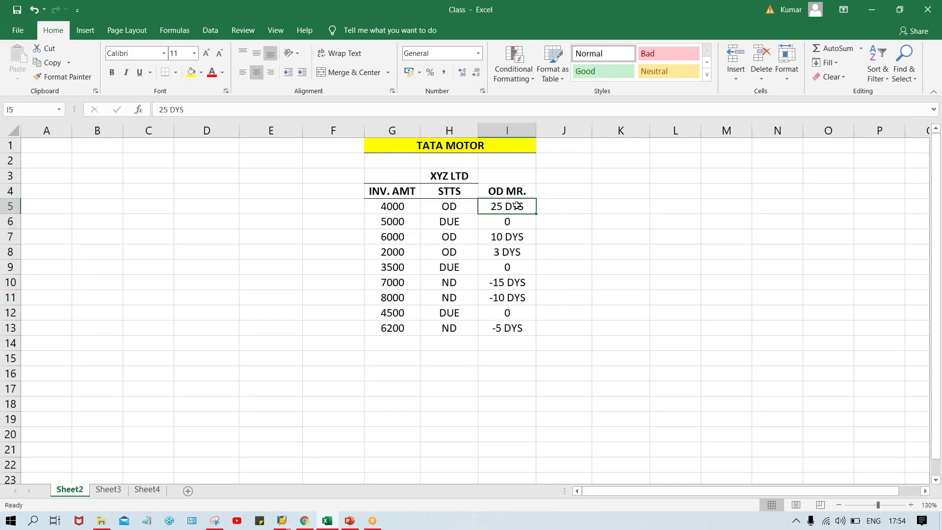
pyautogui.click(190, 72)
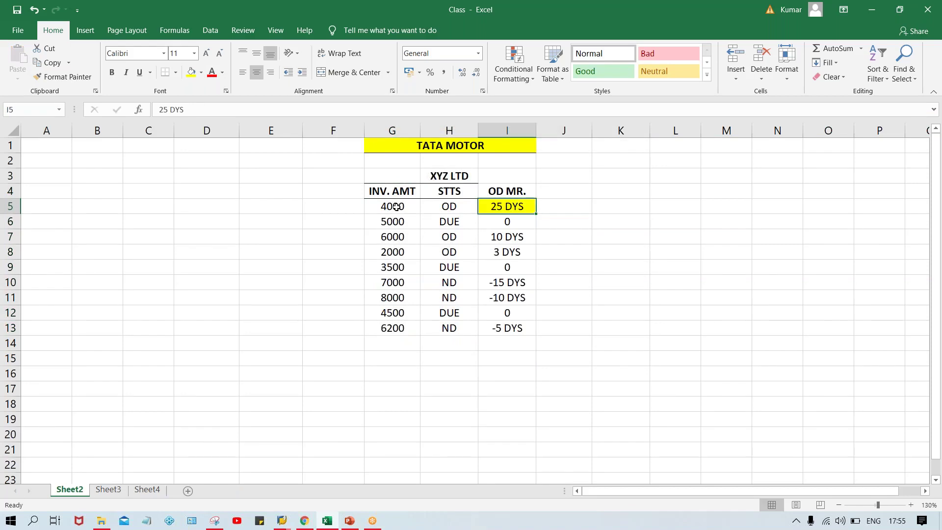
pyautogui.moveTo(396, 206); pyautogui.dragTo(506, 206)
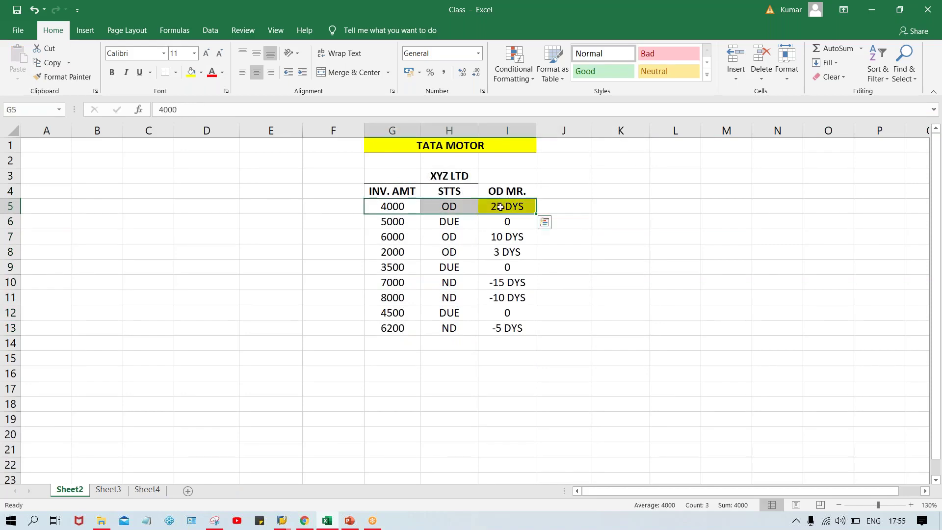
pyautogui.click(191, 72)
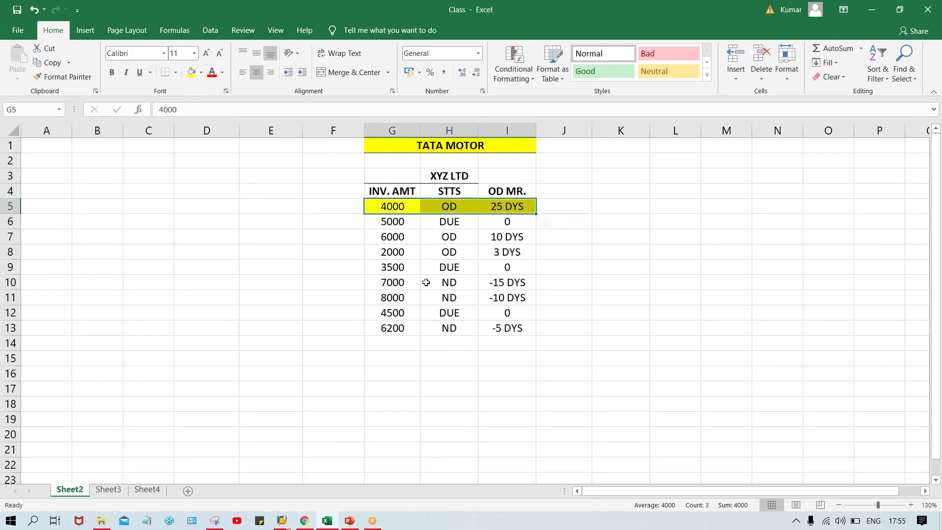
# Add the heading "GRC DAY" in cell J4, formatted bold with a bottom border
pyautogui.click(549, 191)
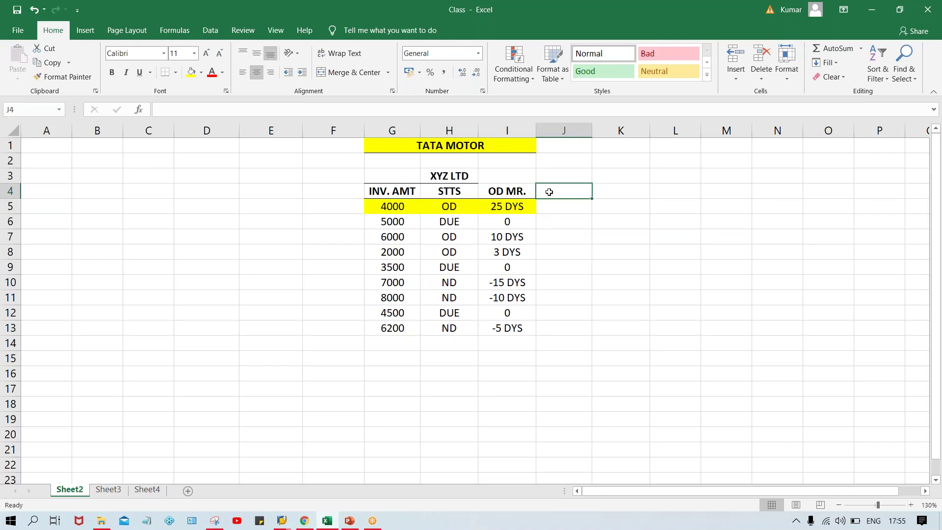
pyautogui.write('GRC ')
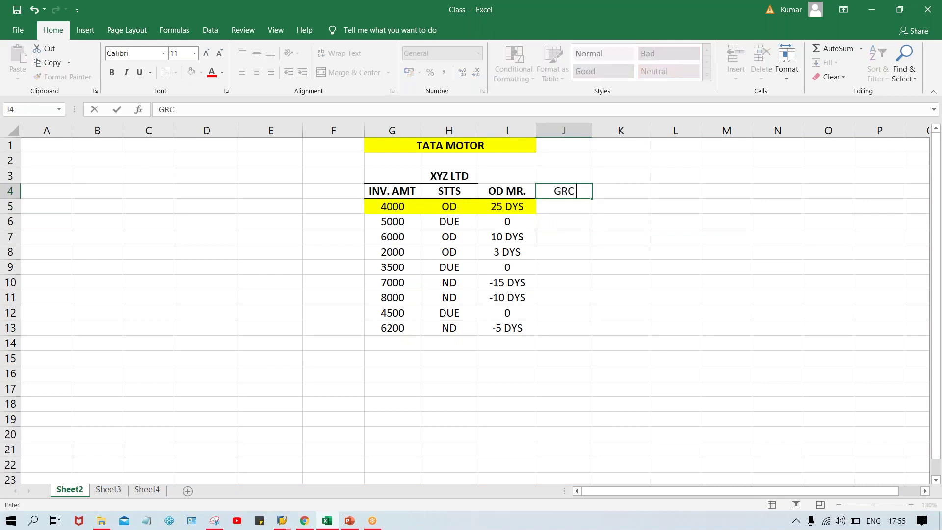
pyautogui.write('DAY')
pyautogui.press('Return')
pyautogui.press('Up')
pyautogui.hotkey('ctrl', 'b')
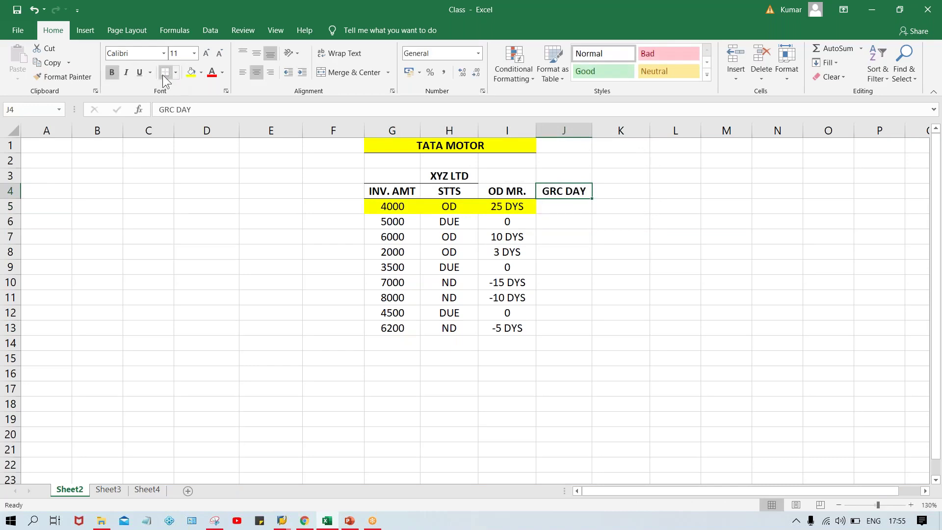
# Enter "5 DYS" in cell J5 and fill it down through J13 for all invoices
pyautogui.click(552, 211)
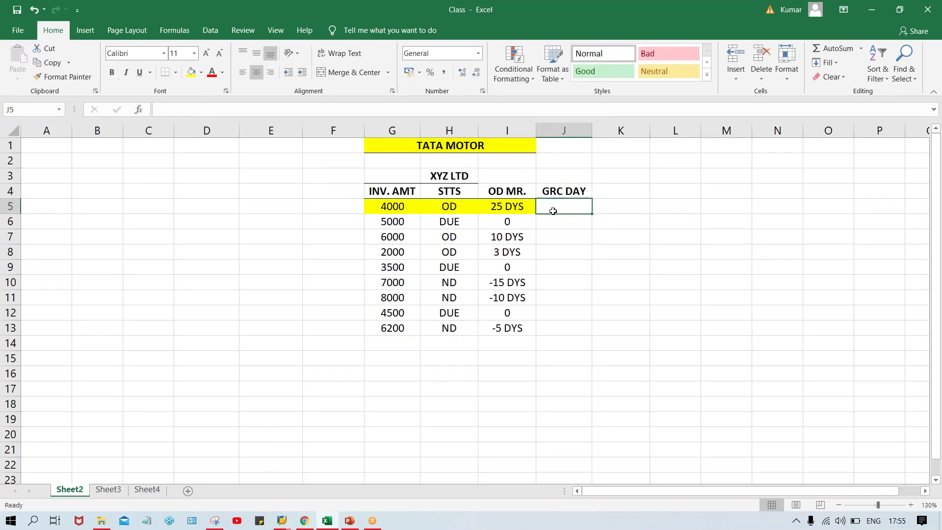
pyautogui.write('5 DYS')
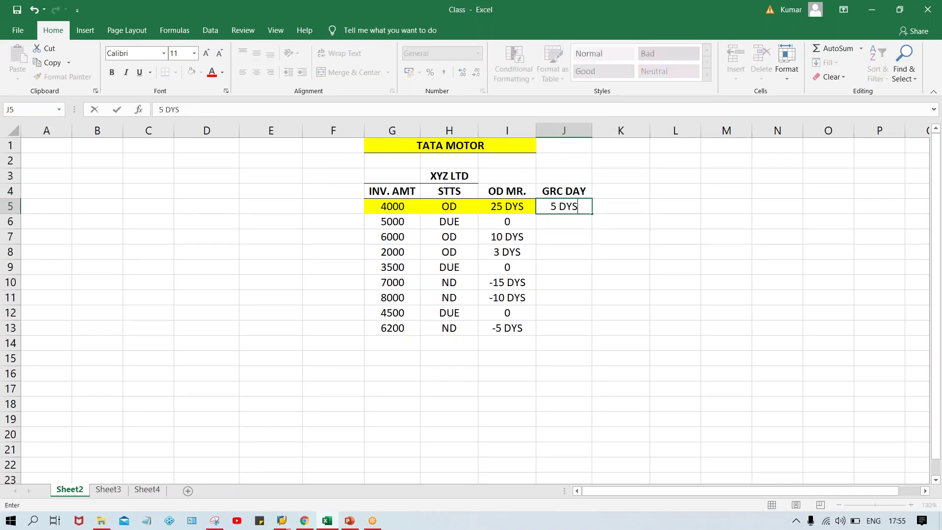
pyautogui.press('Return')
pyautogui.moveTo(565, 205)
pyautogui.mouseDown()
pyautogui.moveTo(551, 336)
pyautogui.moveTo(552, 326)
pyautogui.mouseUp()
pyautogui.hotkey('ctrl', 'd')
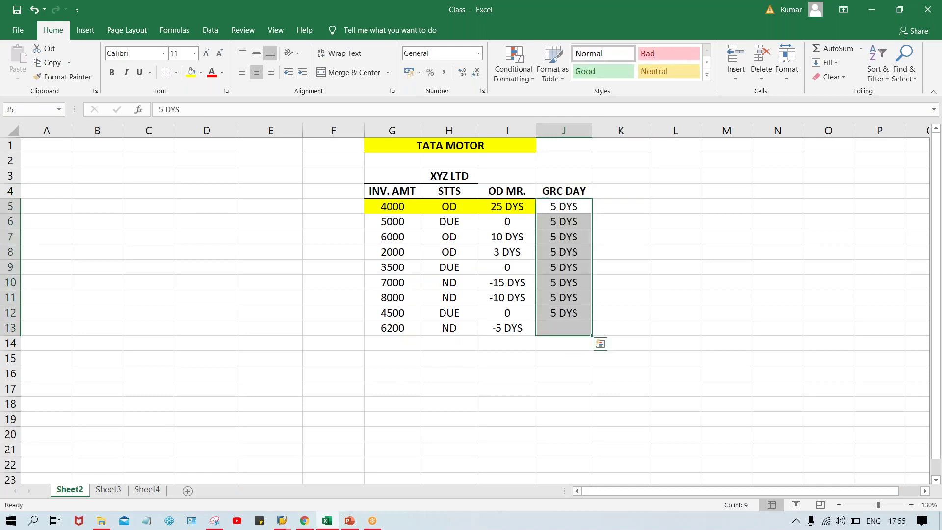
pyautogui.click(704, 218)
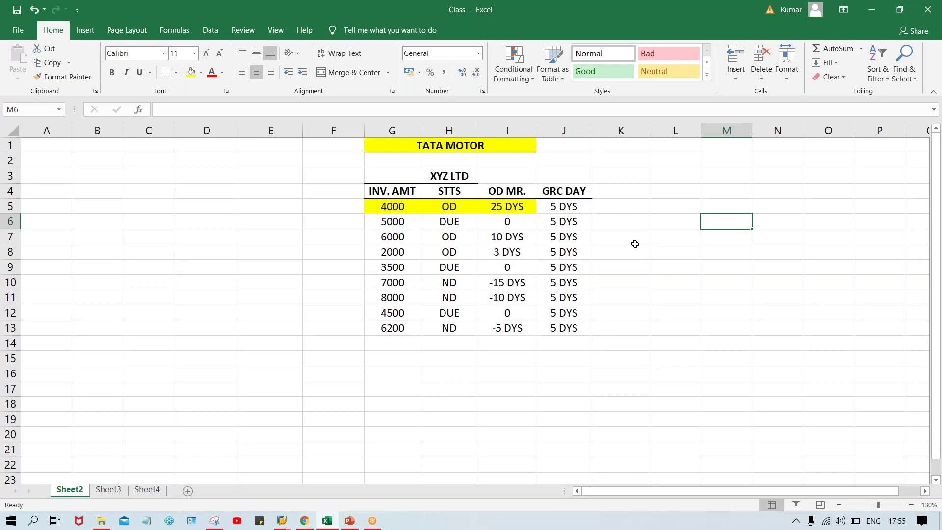
# Extend the yellow fill of the 4000 invoice's row to cover G5:J5, including the grace days
pyautogui.click(552, 206)
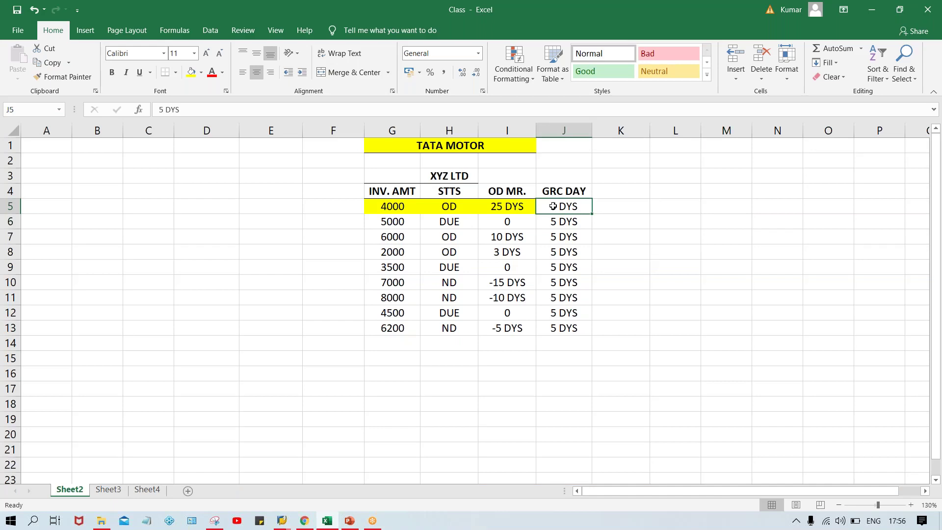
pyautogui.click(409, 206)
pyautogui.moveTo(420, 205); pyautogui.dragTo(572, 211)
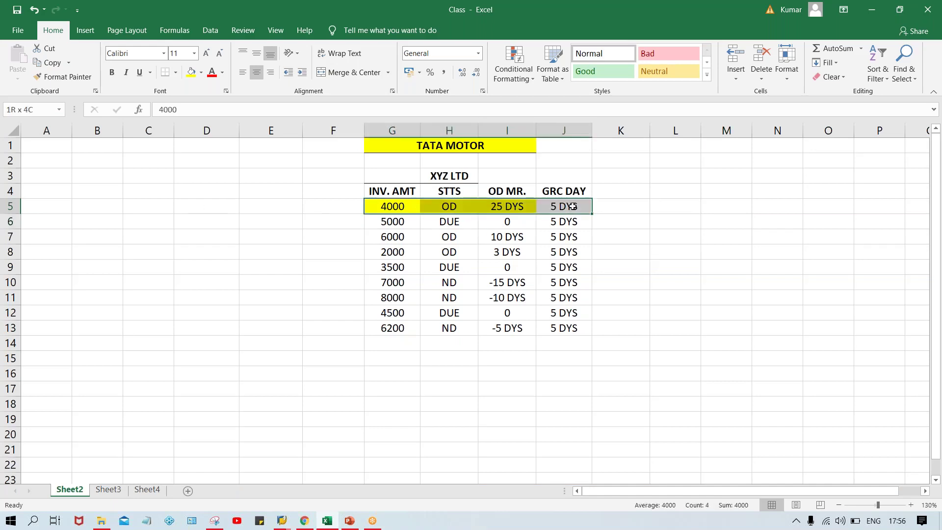
pyautogui.click(191, 72)
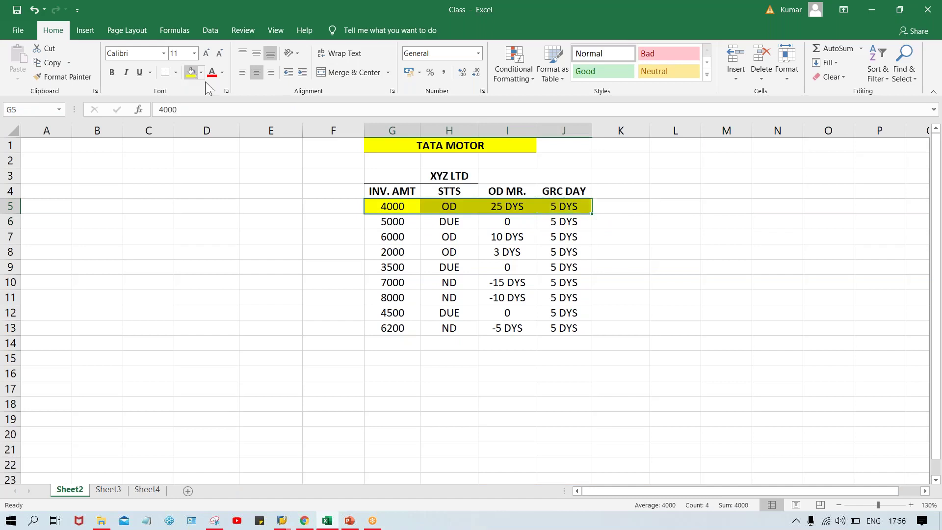
pyautogui.click(633, 333)
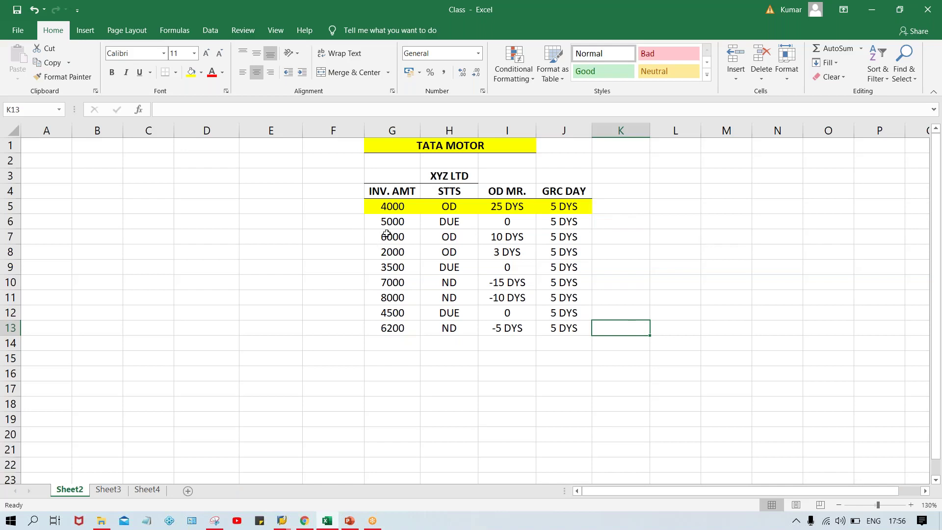
# Highlight the 6000 invoice's row G7:J7 with yellow fill
pyautogui.moveTo(387, 235); pyautogui.dragTo(579, 239)
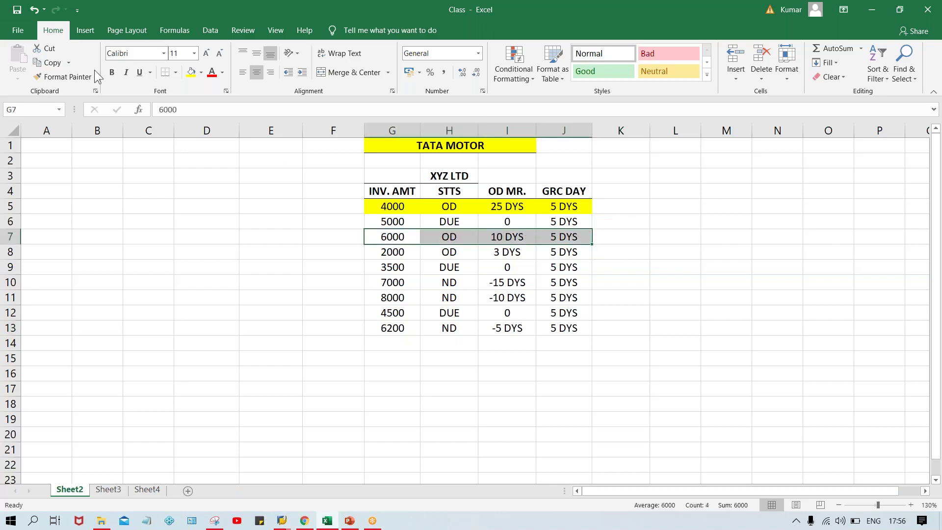
pyautogui.click(191, 72)
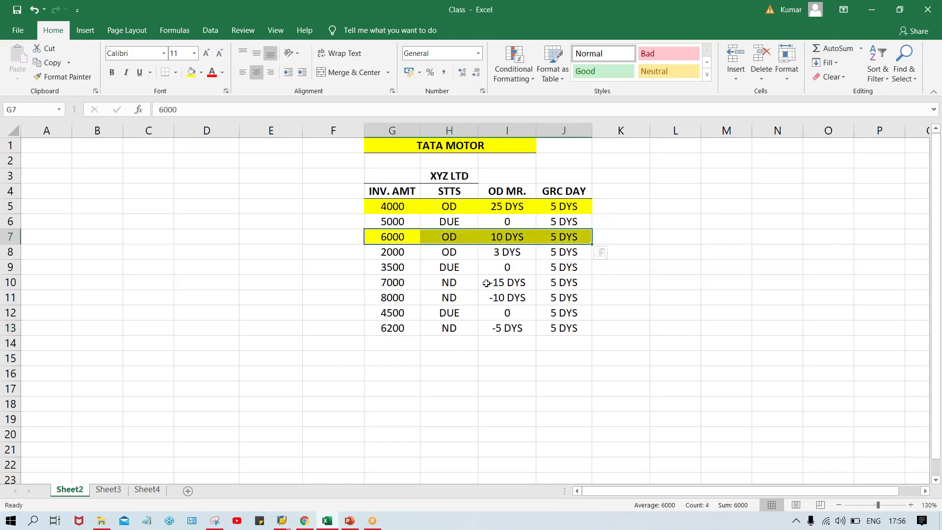
pyautogui.click(679, 324)
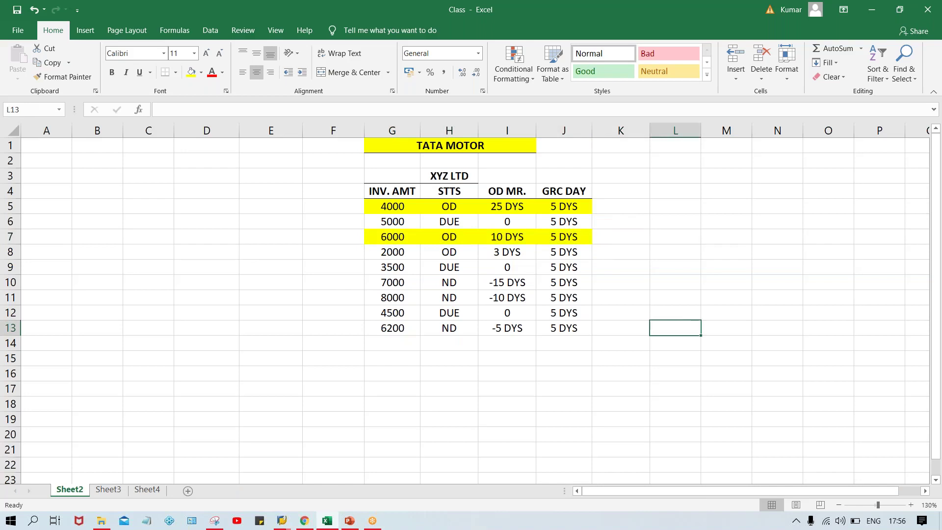
# Enter "REMIND." in cells K5 and K7 beside the highlighted 4000 and 6000 invoices
pyautogui.click(626, 208)
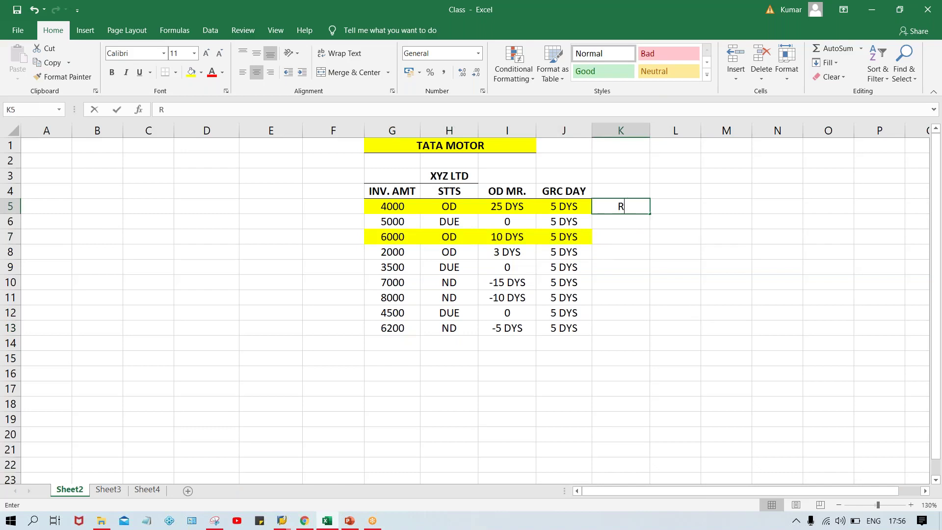
pyautogui.write('REMINDR')
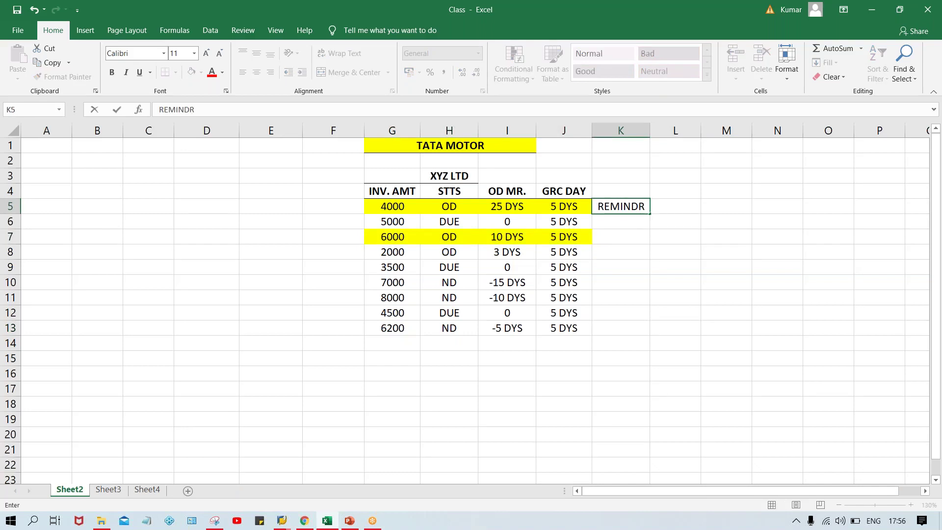
pyautogui.press('BackSpace')
pyautogui.press('BackSpace')
pyautogui.press('BackSpace')
pyautogui.write('ND.')
pyautogui.press('Return')
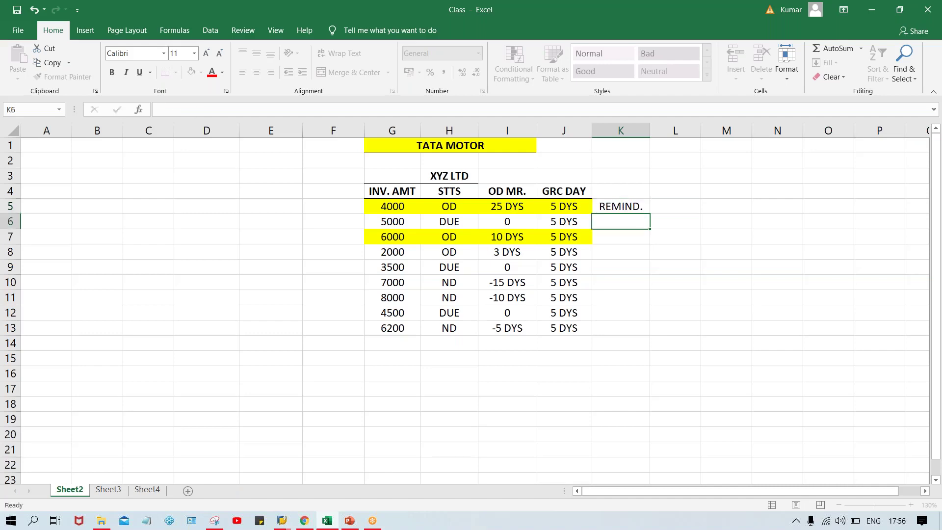
pyautogui.click(620, 236)
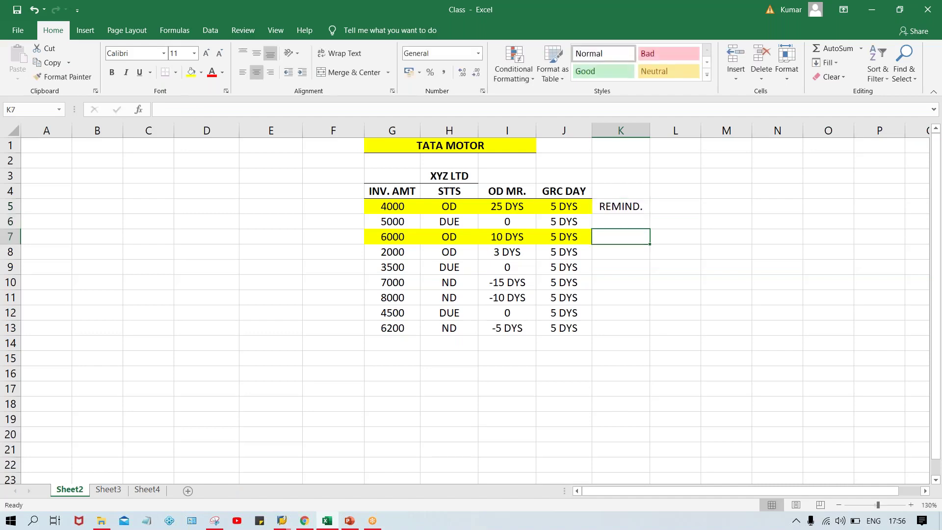
pyautogui.write('REMIND.')
pyautogui.press('Return')
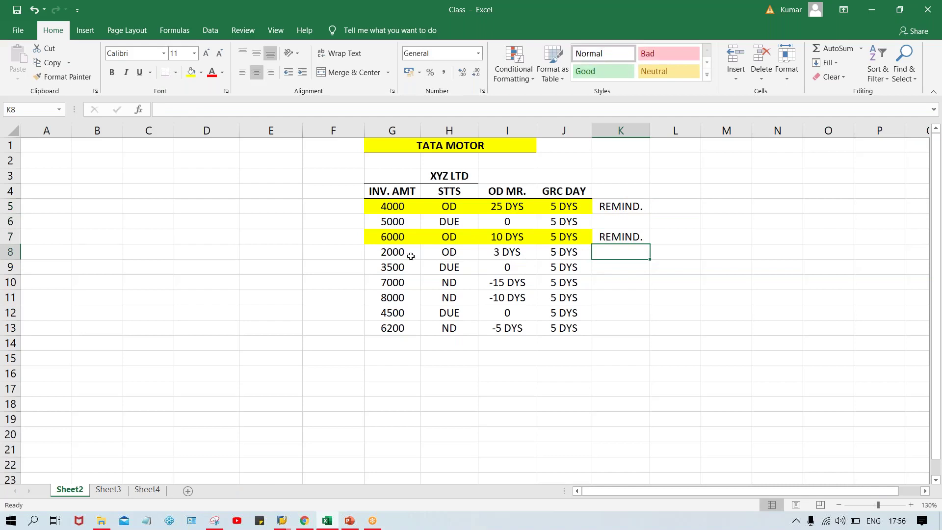
# Review the 2000 invoice's overdue and grace days against those of the invoices marked for a reminder
pyautogui.moveTo(400, 255); pyautogui.dragTo(552, 259)
pyautogui.click(562, 253)
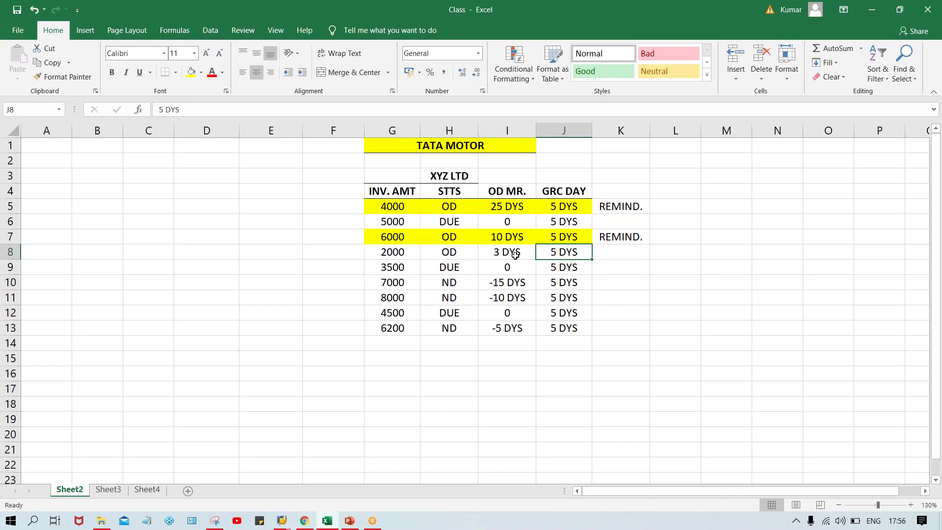
pyautogui.click(619, 207)
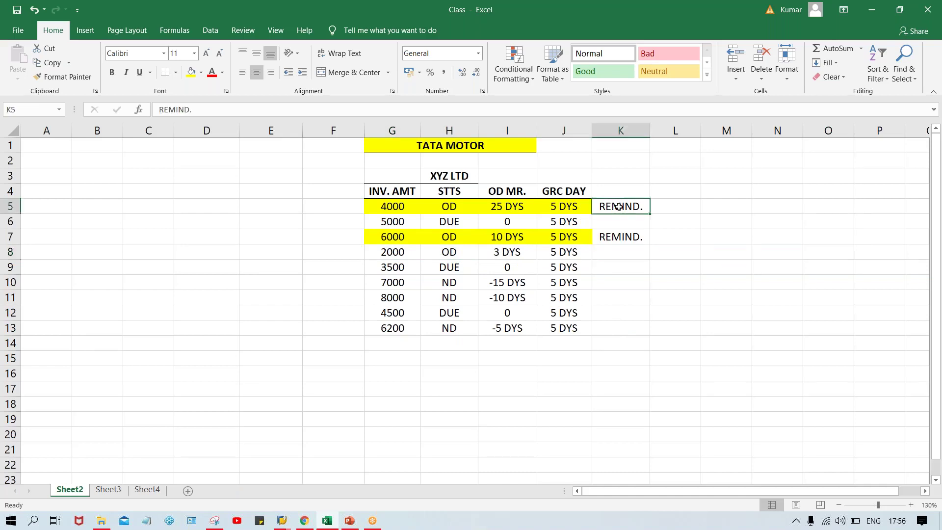
pyautogui.click(624, 243)
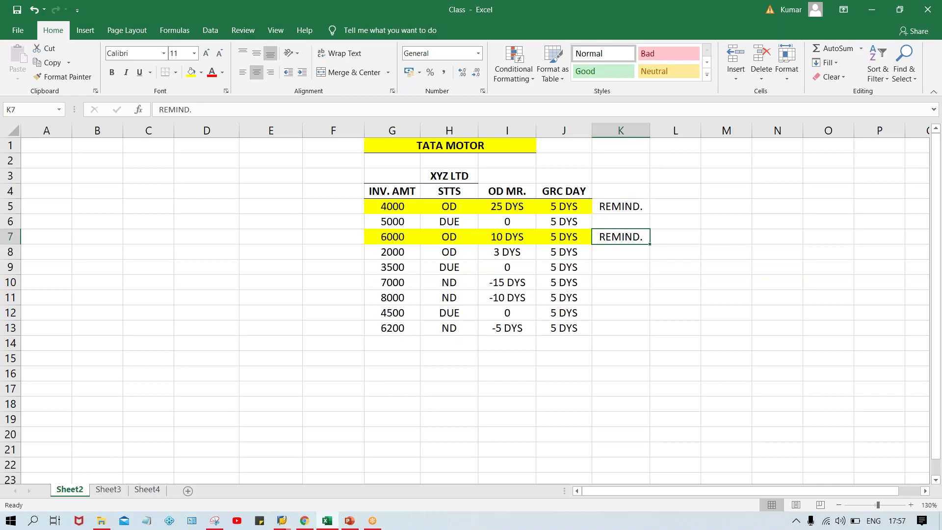
pyautogui.click(454, 176)
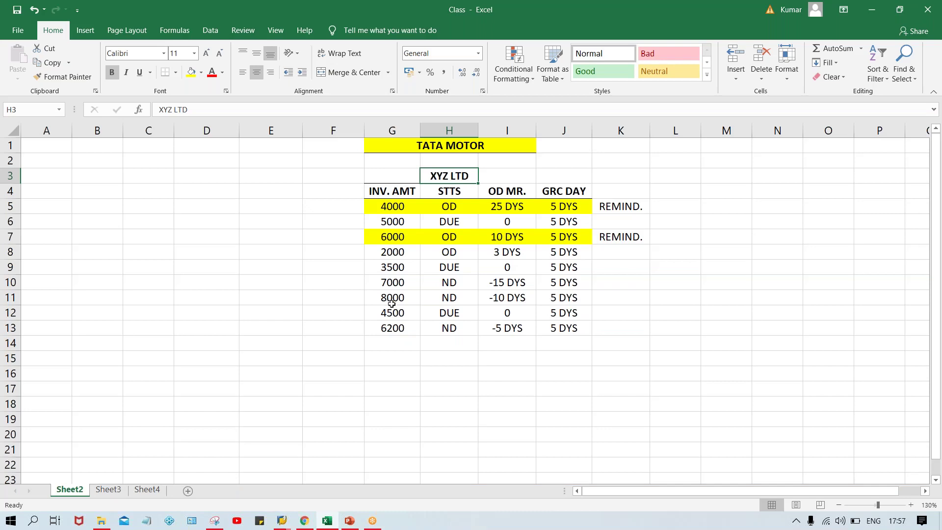
pyautogui.click(498, 208)
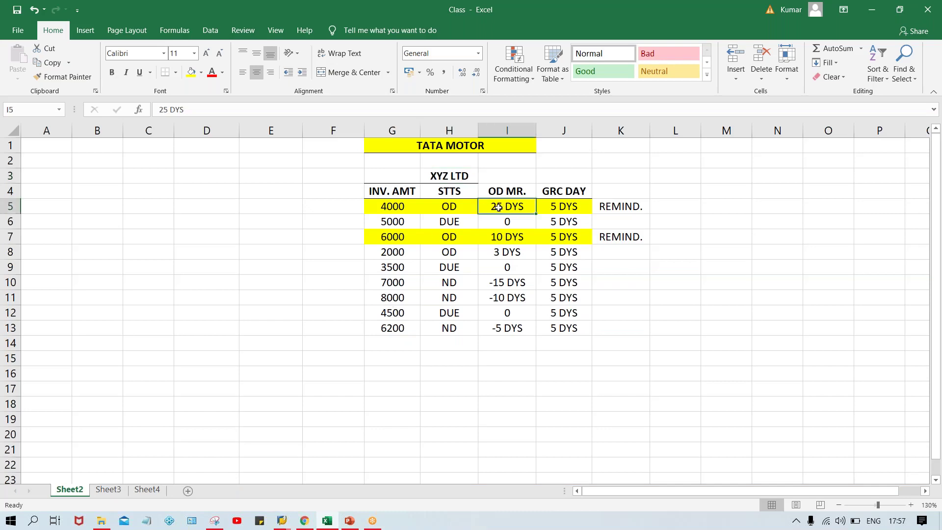
pyautogui.click(564, 208)
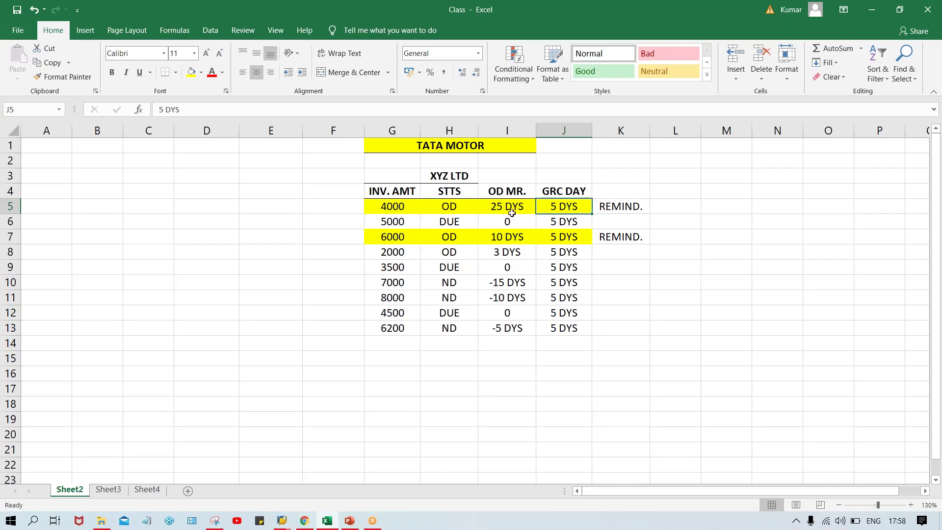
# Add the label "DUNNING" in cell I3, formatted bold with yellow fill
pyautogui.click(498, 175)
pyautogui.write('DUNNING')
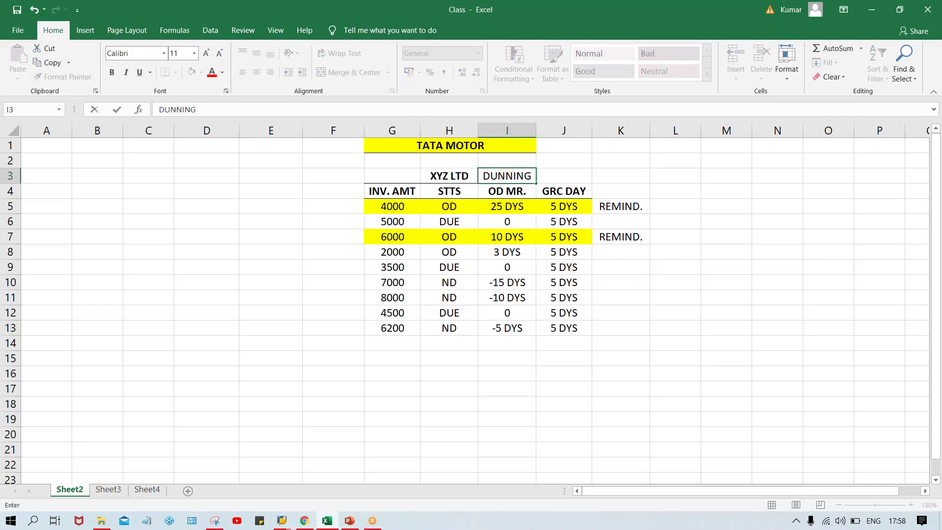
pyautogui.hotkey('ctrl', 'Return')
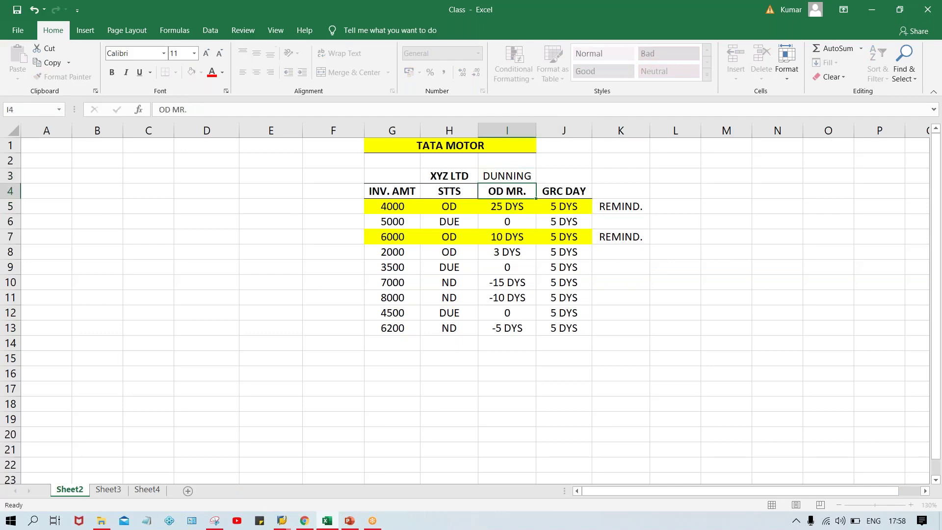
pyautogui.hotkey('ctrl', 'b')
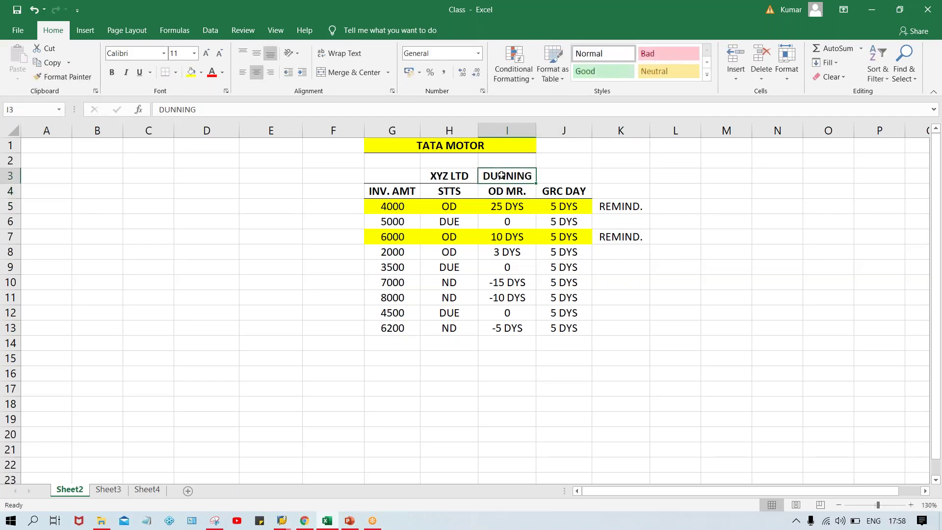
pyautogui.click(191, 72)
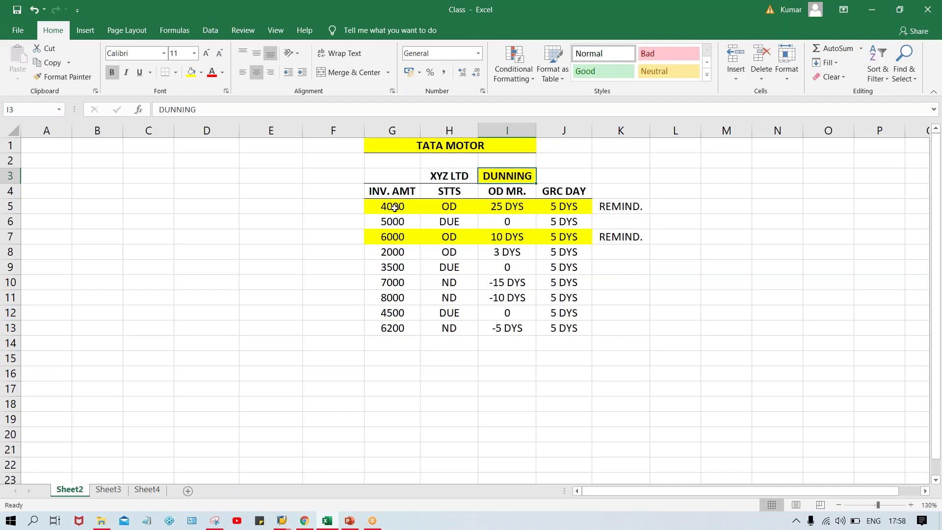
# Mark the highlighted 4000 and 6000 invoices with "E" in cells F5 and F7
pyautogui.click(335, 209)
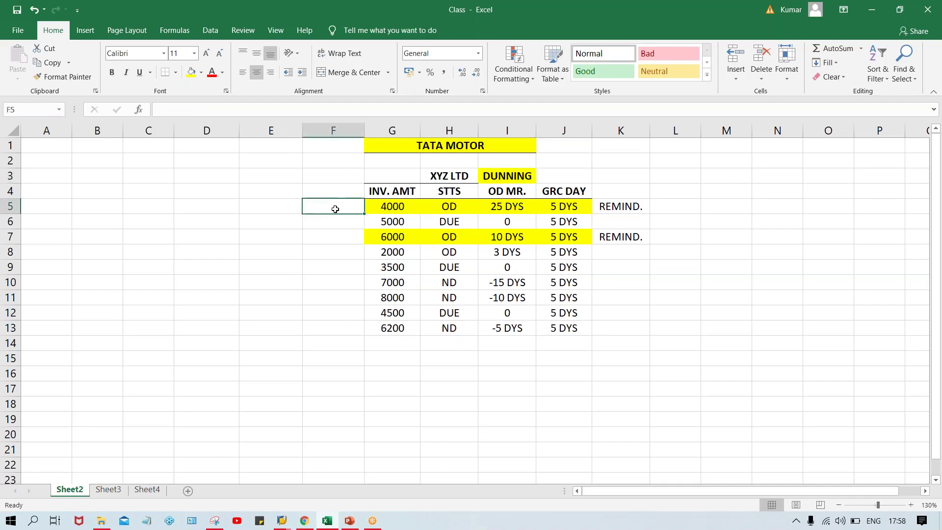
pyautogui.write('E')
pyautogui.press('Return')
pyautogui.press('Return')
pyautogui.write('E')
pyautogui.press('Return')
# Mark the remaining invoices with "NE" in cell F6 and in F8, filled down through F13
pyautogui.click(345, 219)
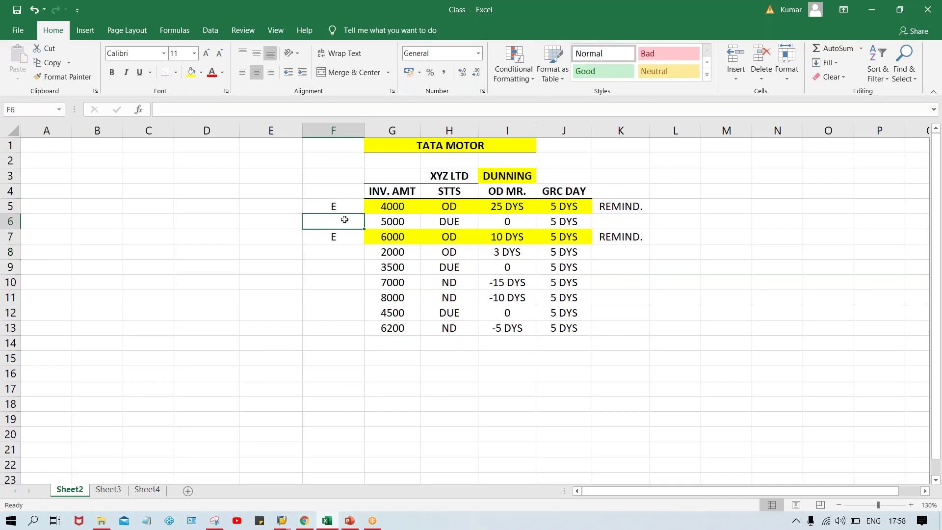
pyautogui.write('NE')
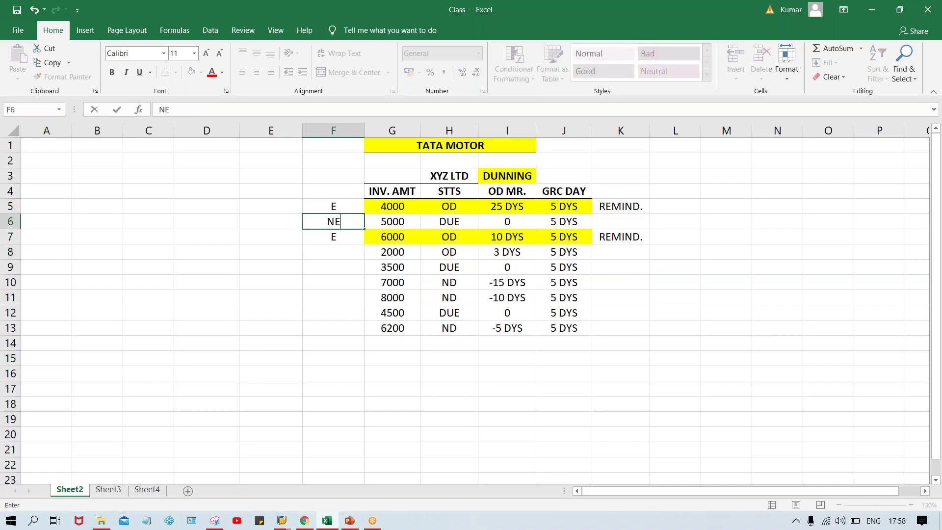
pyautogui.press('Return')
pyautogui.click(332, 254)
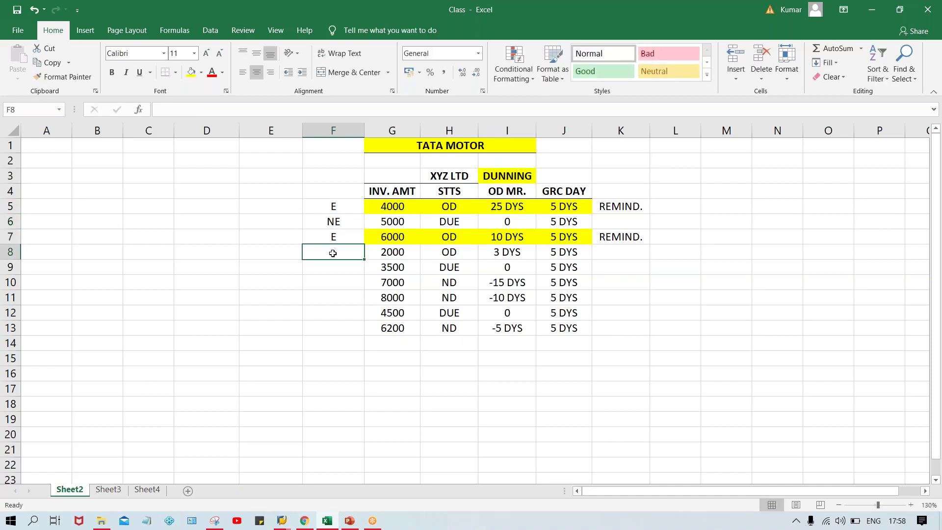
pyautogui.write('N')
pyautogui.press('Return')
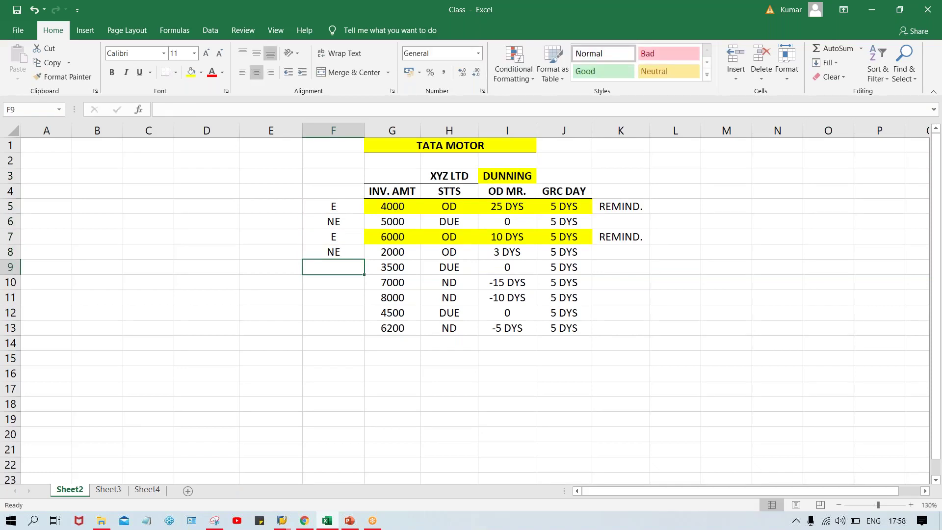
pyautogui.moveTo(329, 253); pyautogui.dragTo(329, 326)
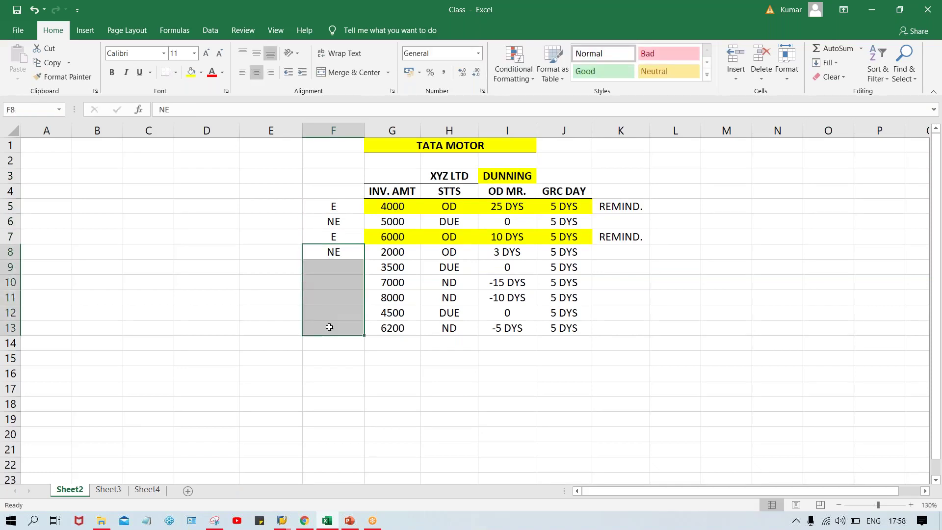
pyautogui.hotkey('ctrl', 'd')
pyautogui.click(274, 303)
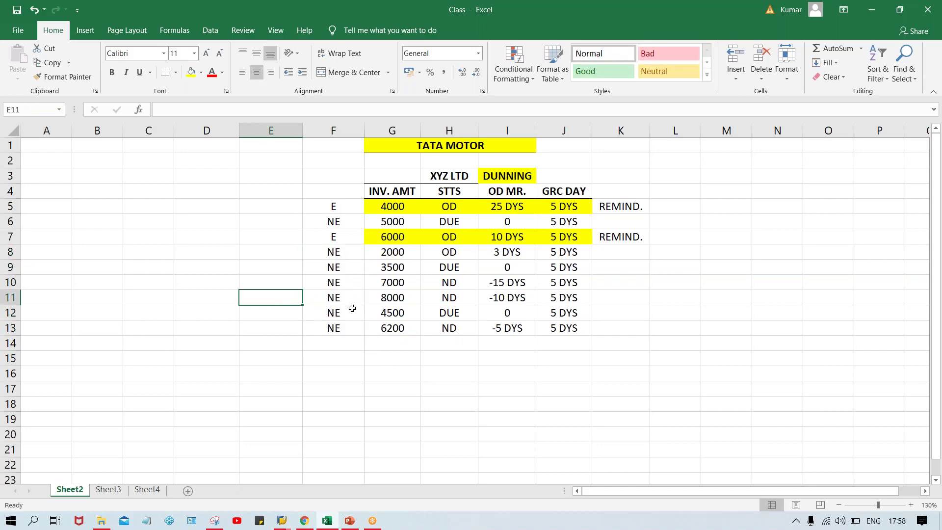
# Examine the eligibility marks, statuses, overdue days and grace days of the two highlighted invoices
pyautogui.click(343, 206)
pyautogui.click(345, 240)
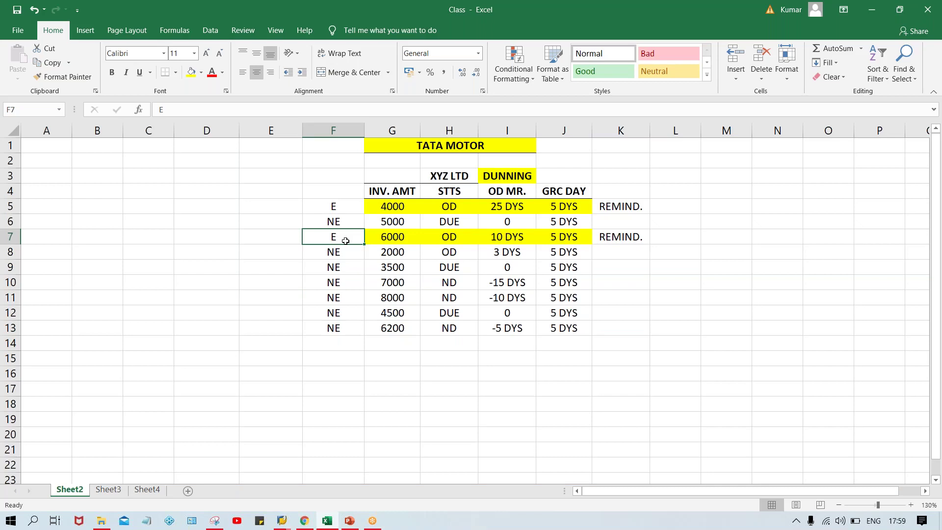
pyautogui.click(511, 211)
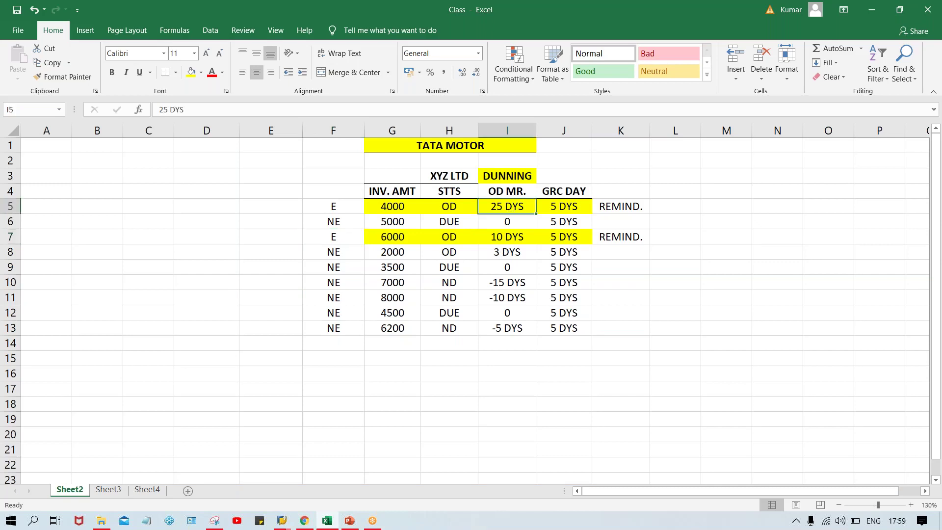
pyautogui.click(451, 206)
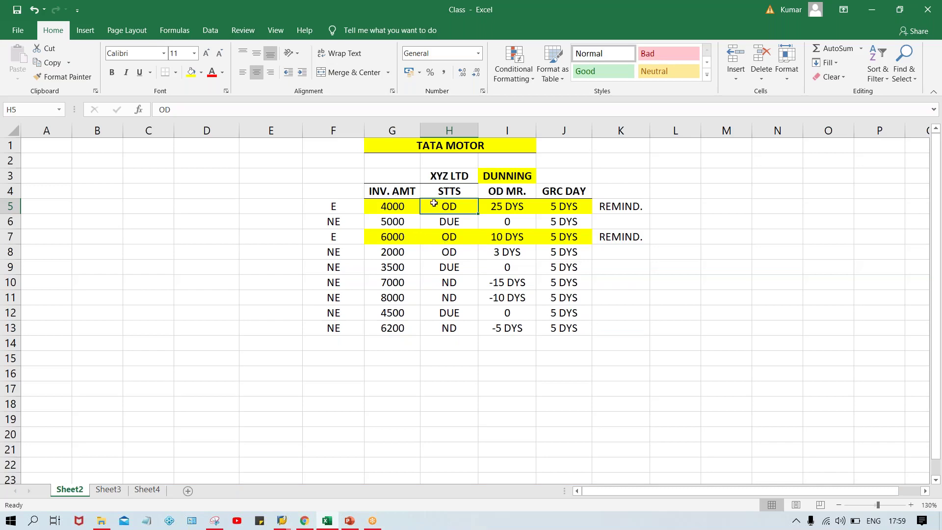
pyautogui.click(451, 239)
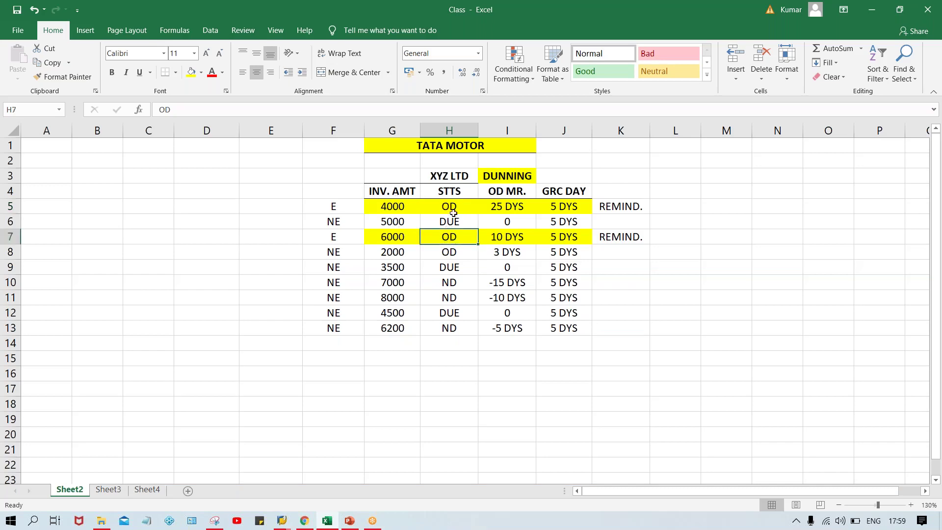
pyautogui.click(453, 205)
pyautogui.click(453, 238)
pyautogui.click(567, 207)
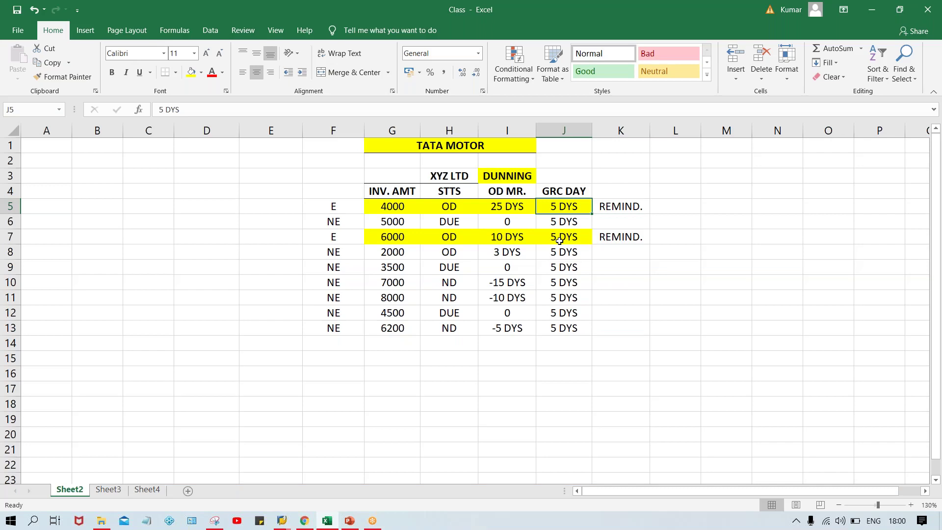
# Enter 3 in cell L5 beside the 4000 invoice's reminder
pyautogui.click(679, 209)
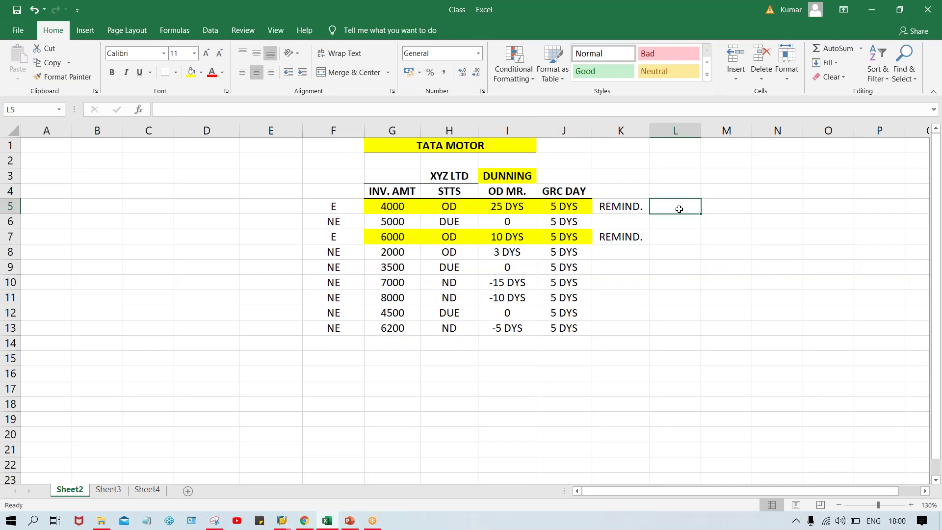
pyautogui.write('3')
pyautogui.press('Return')
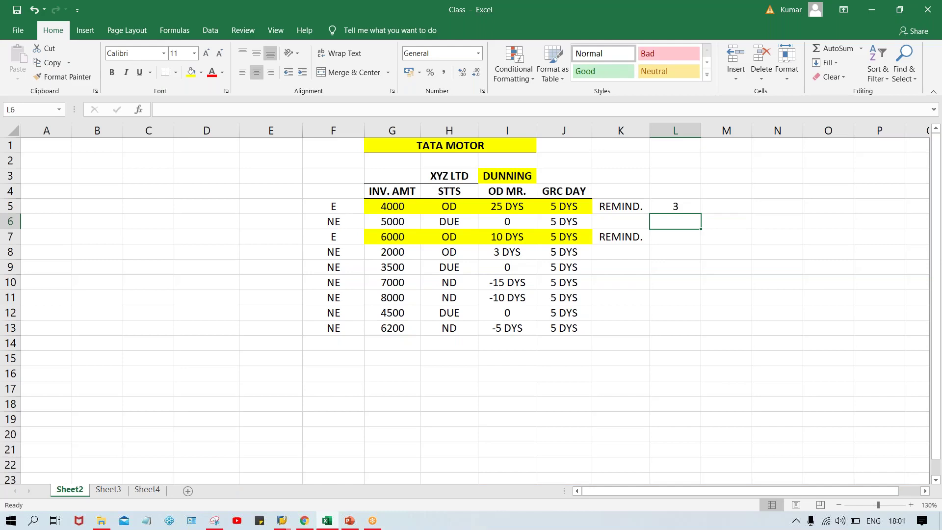
# Replace the number in cell L5 beside the 4000 invoice's reminder with 1
pyautogui.click(464, 209)
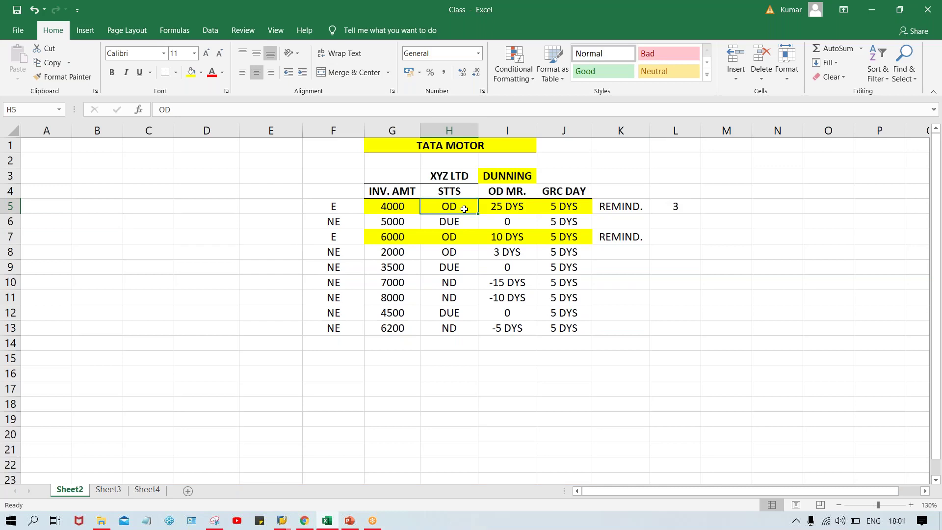
pyautogui.click(589, 209)
pyautogui.click(674, 205)
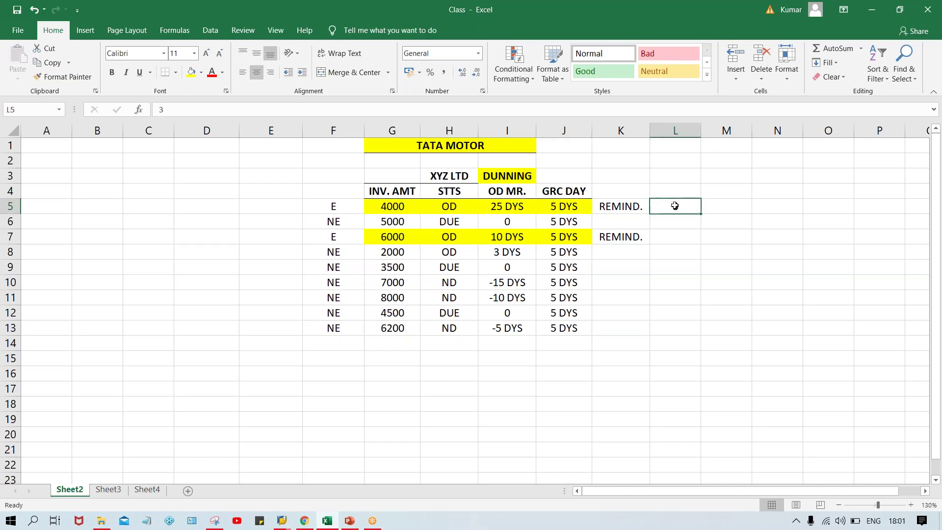
pyautogui.write('1')
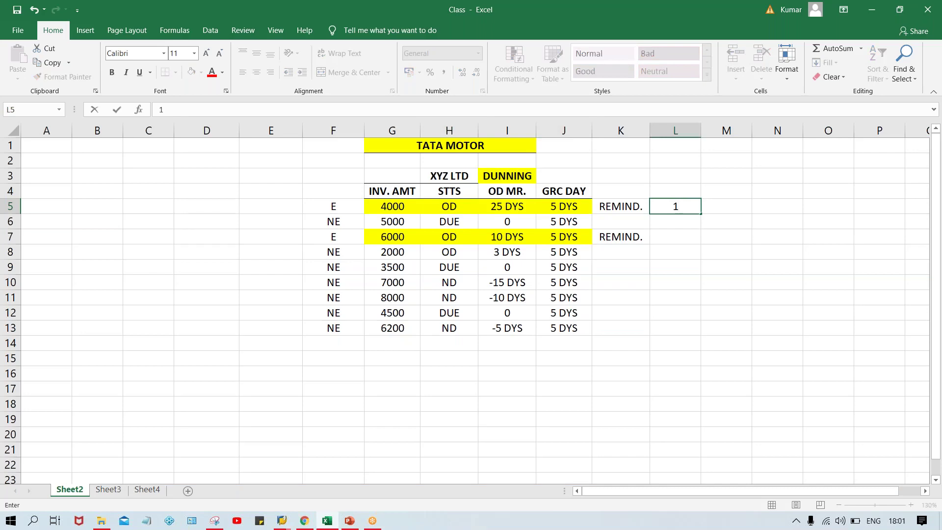
pyautogui.click(681, 244)
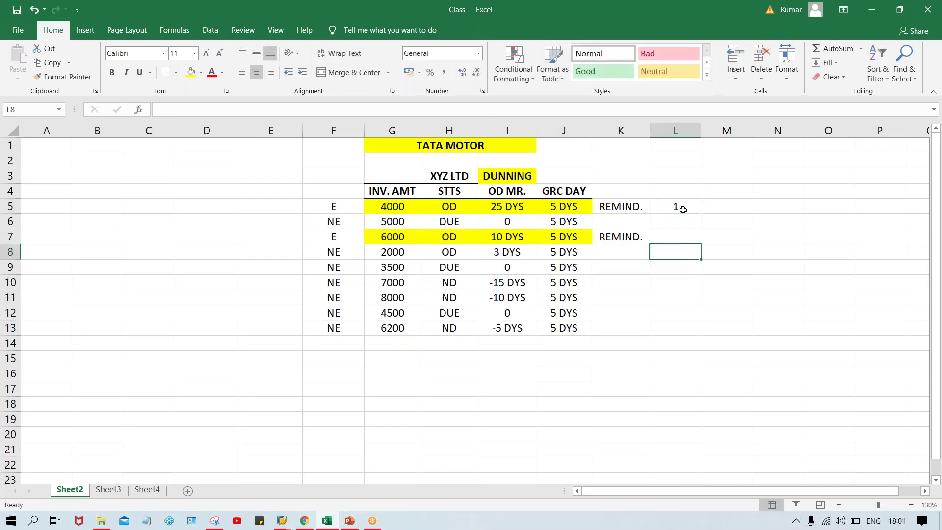
# Replace the reminder number in cell L5 beside the 4000 invoice with 2
pyautogui.click(682, 210)
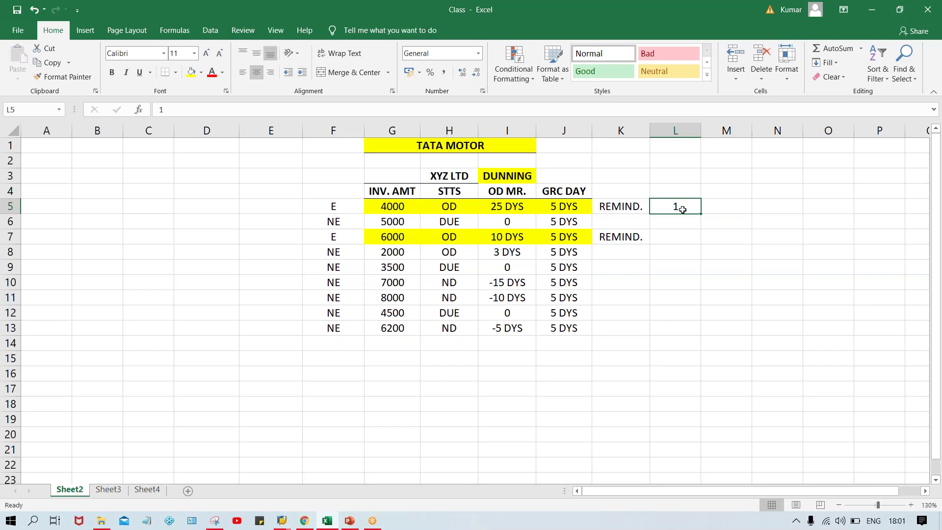
pyautogui.write('2')
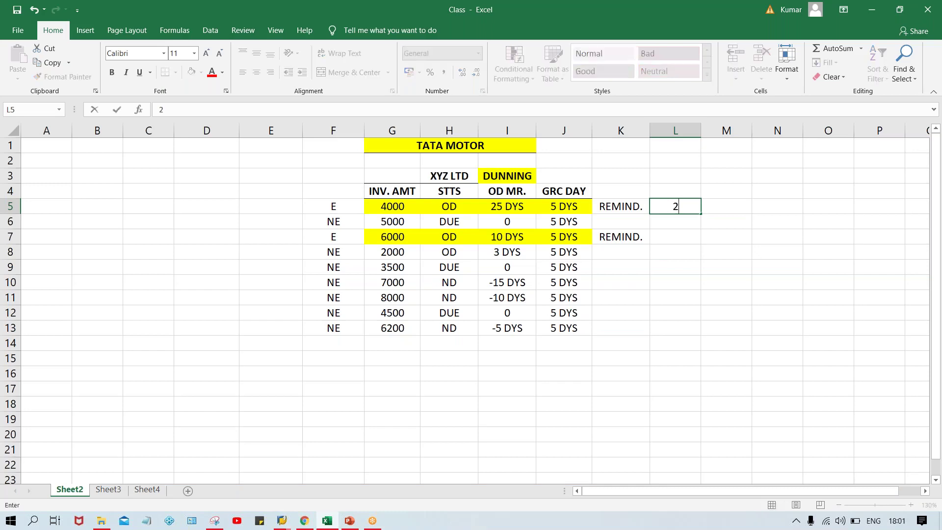
pyautogui.click(731, 206)
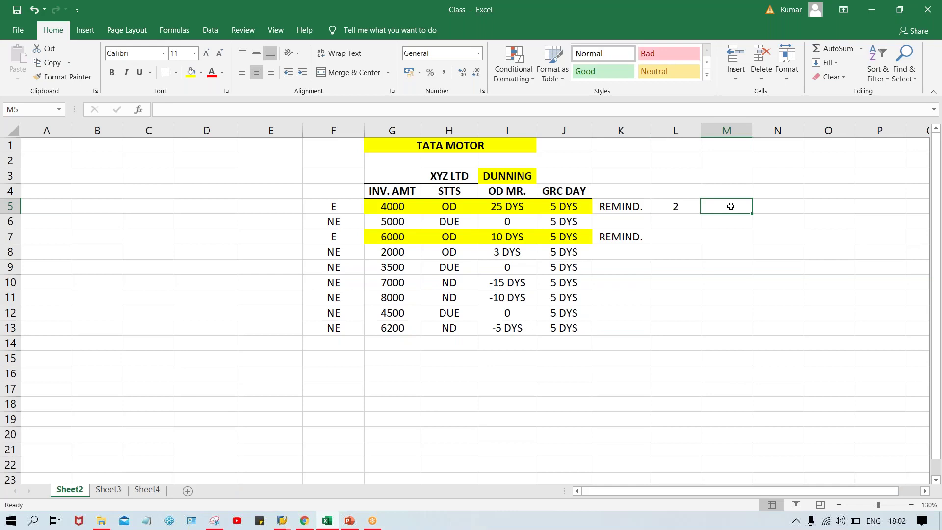
# Enter 1 in cell L7 as the reminder number for the 6000 invoice
pyautogui.click(680, 209)
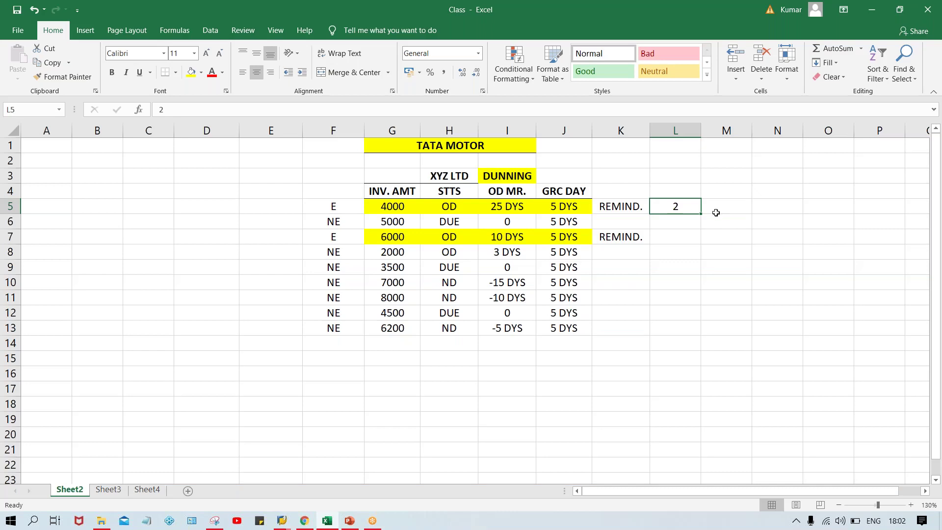
pyautogui.click(443, 208)
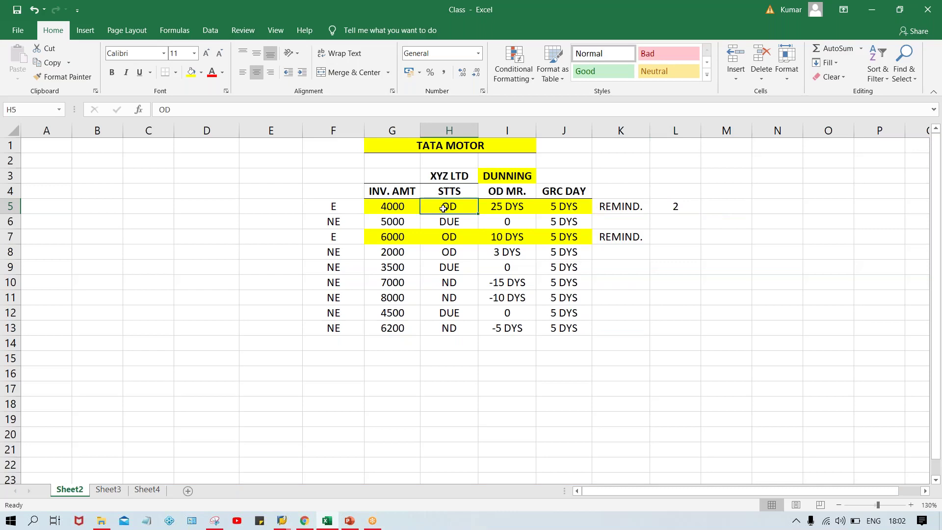
pyautogui.click(678, 242)
pyautogui.write('1')
pyautogui.press('Return')
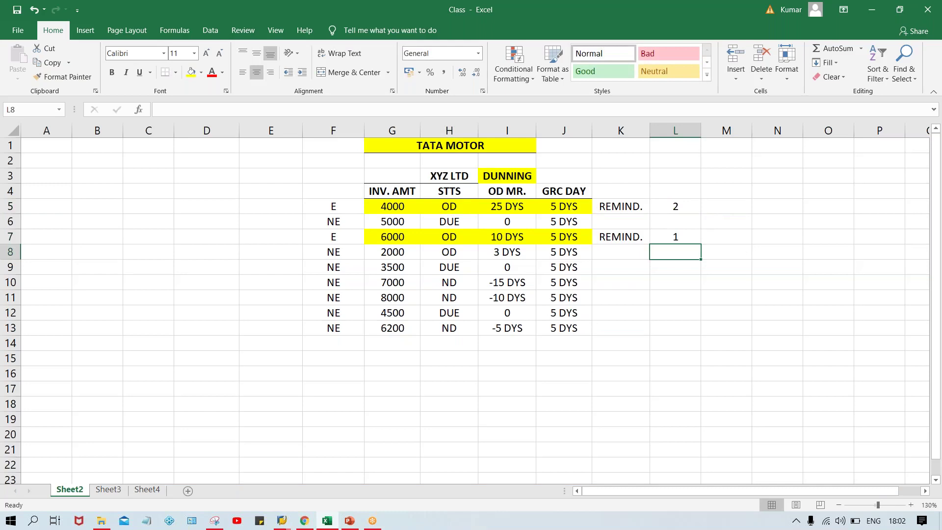
# Add 2 in cell M7 as the following reminder number for the 6000 invoice
pyautogui.click(676, 207)
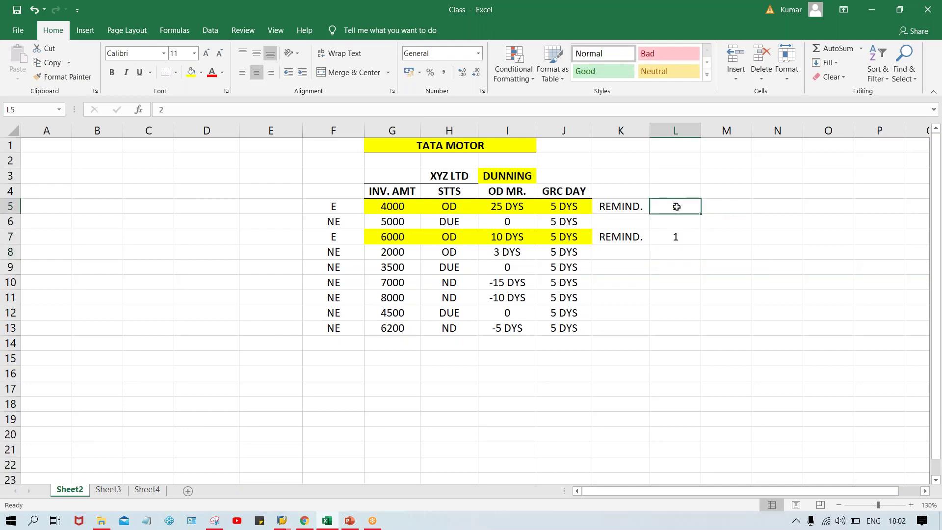
pyautogui.click(677, 237)
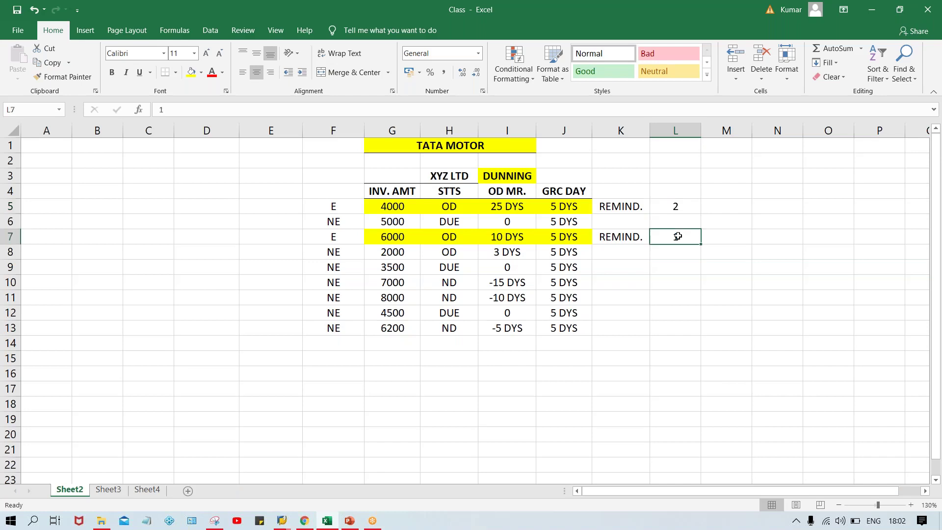
pyautogui.click(706, 238)
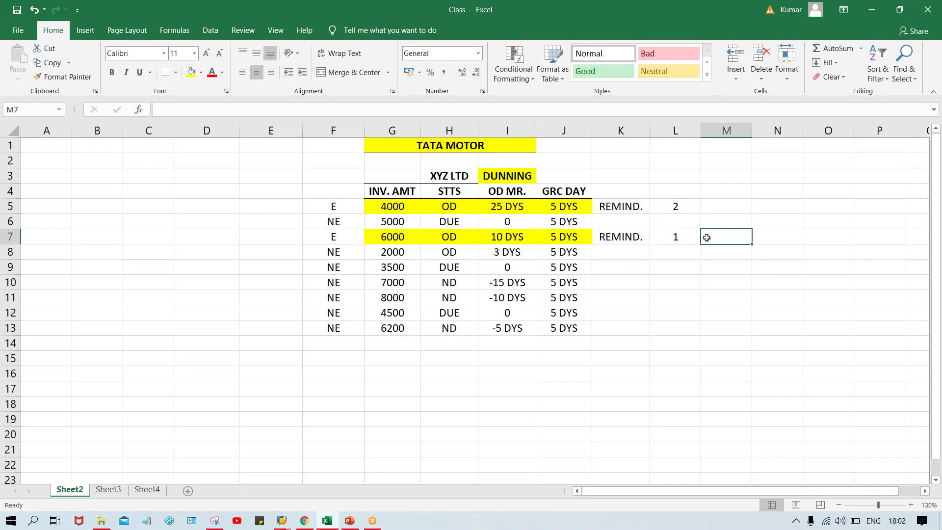
pyautogui.write('2')
pyautogui.press('Return')
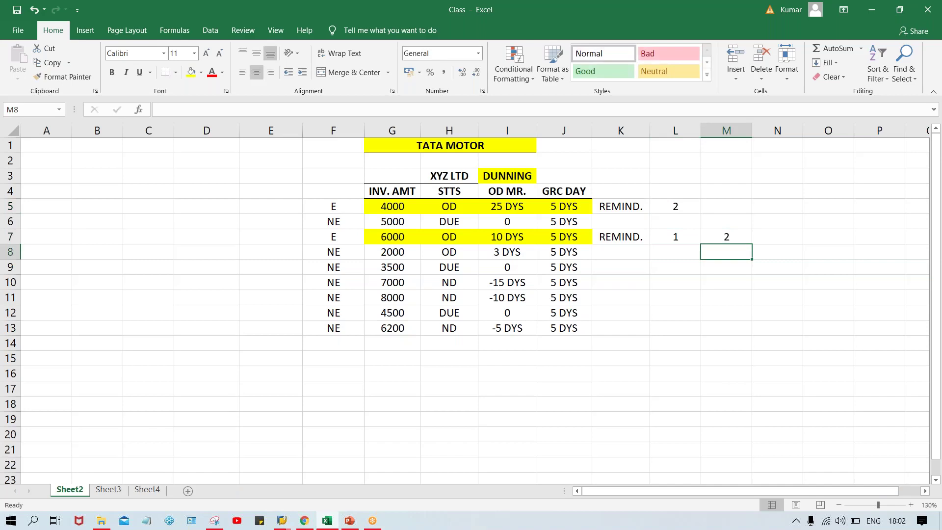
# Enter 3 as the last reminder number in cell M5 for the 4000 invoice and in N7 for the 6000 invoice
pyautogui.click(715, 205)
pyautogui.write('3')
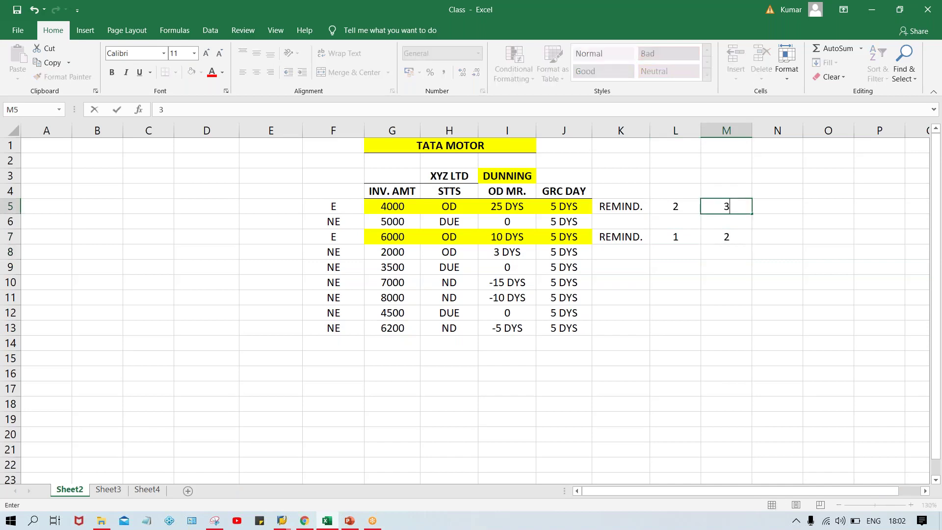
pyautogui.press('Return')
pyautogui.click(776, 238)
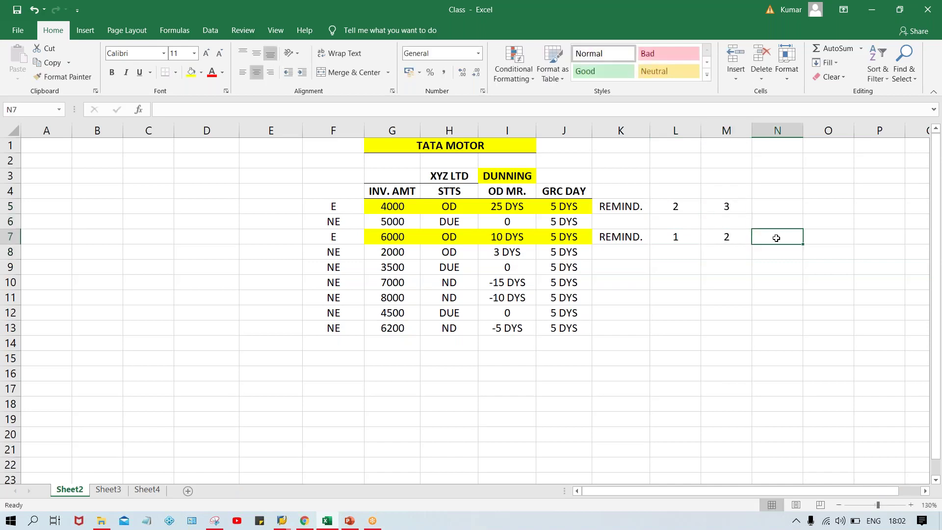
pyautogui.write('3')
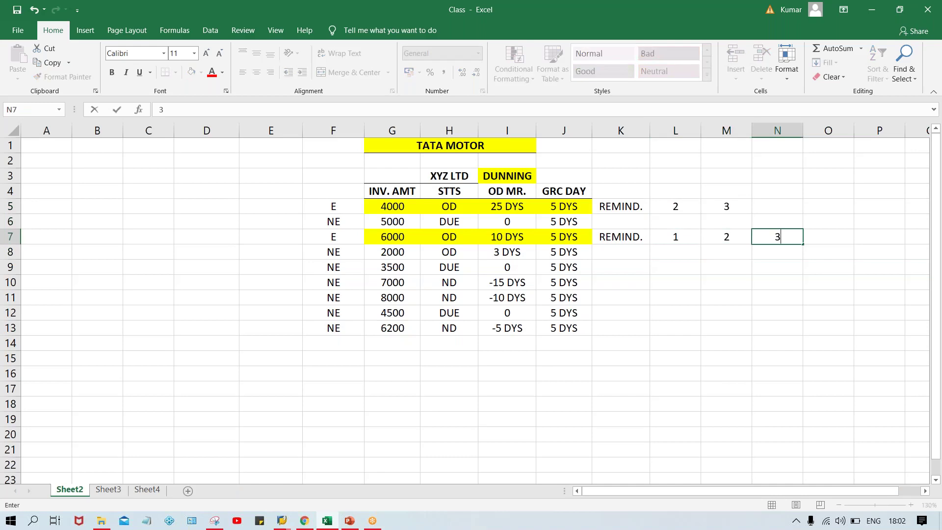
pyautogui.press('Return')
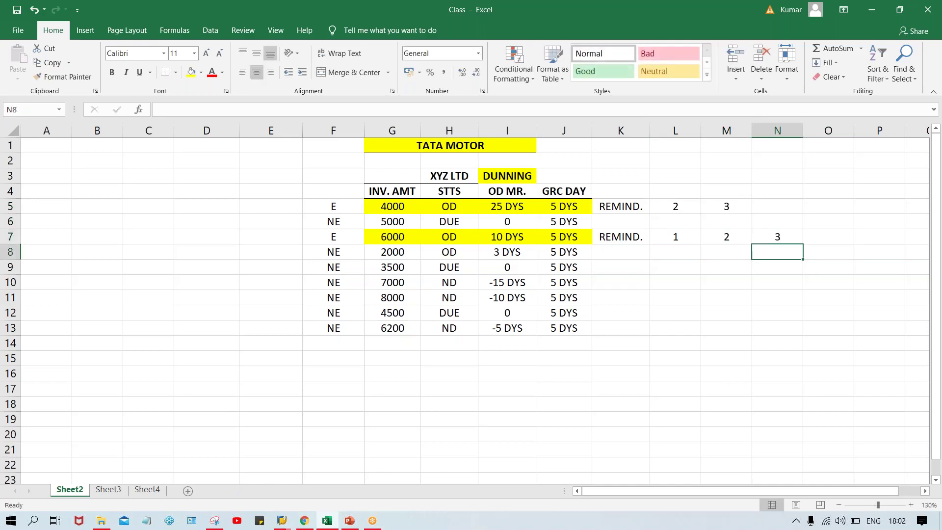
pyautogui.click(775, 205)
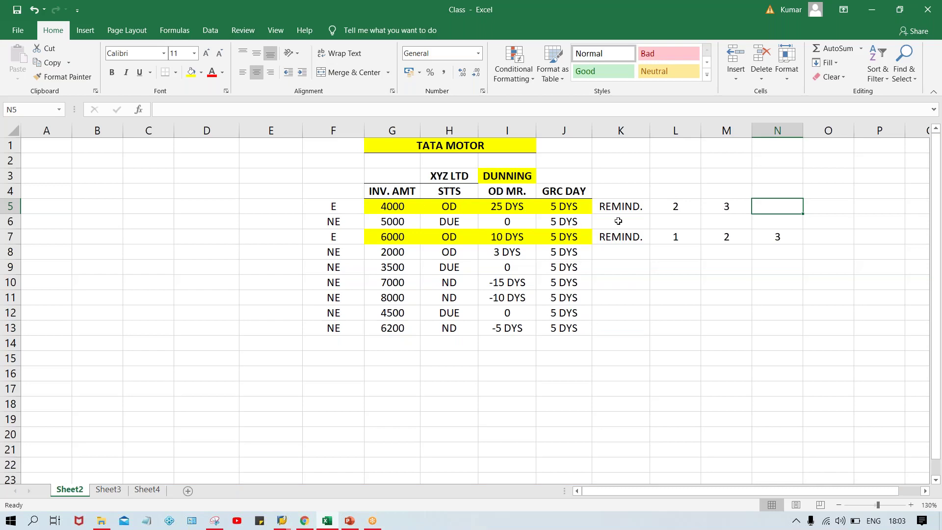
pyautogui.click(679, 207)
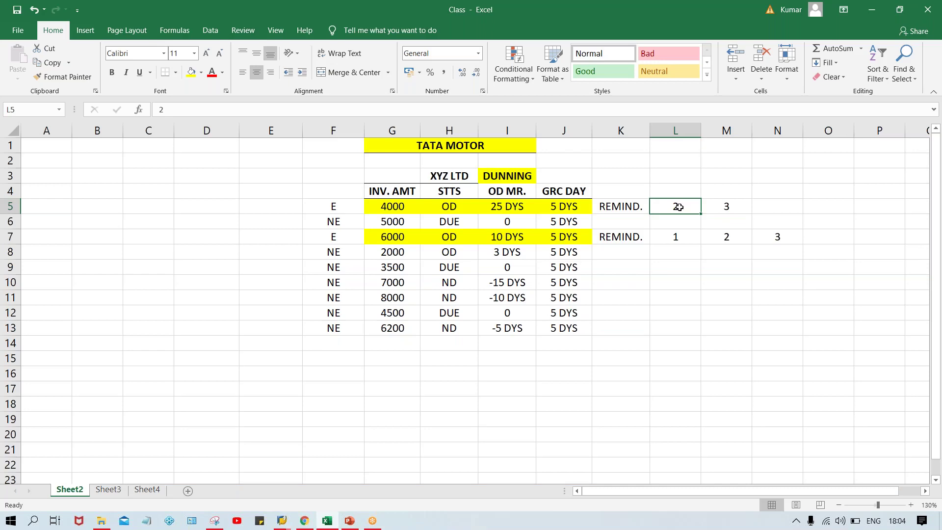
pyautogui.click(503, 174)
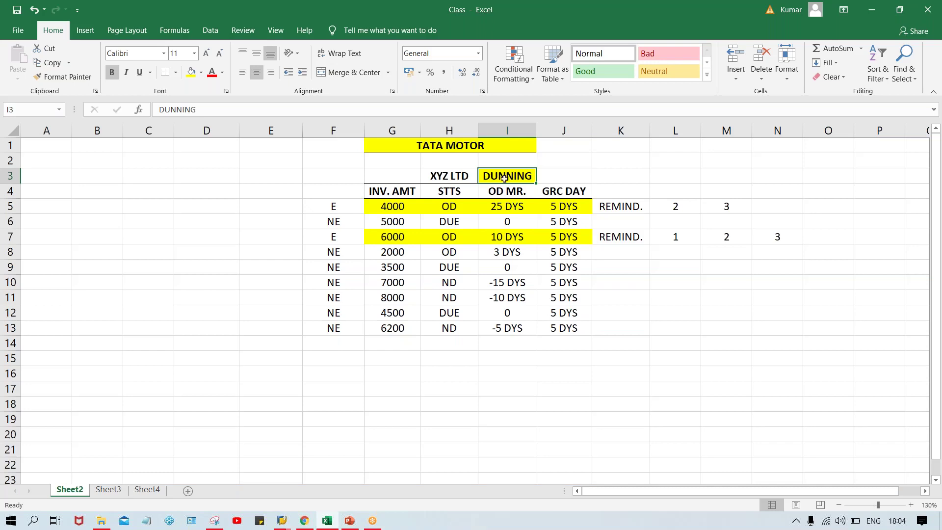
pyautogui.click(495, 144)
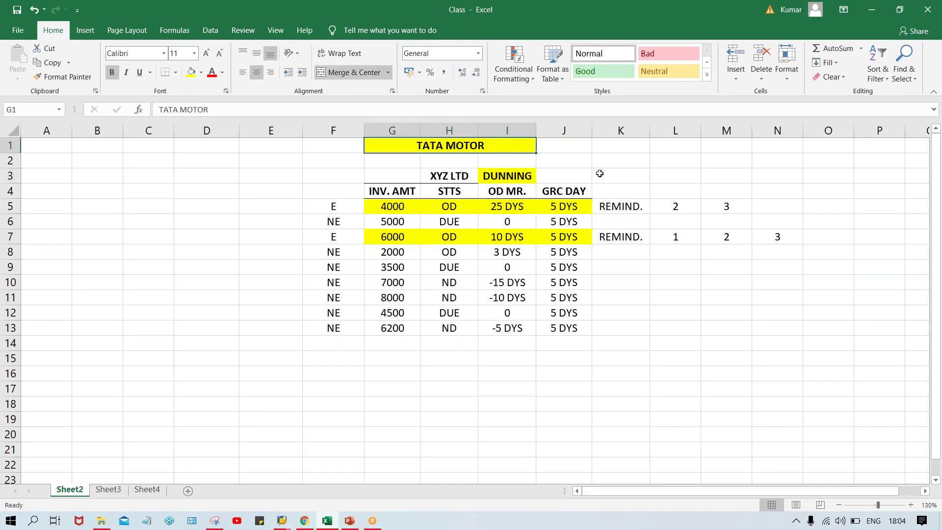
# List the abbreviations TM, TS and TC in cells F15 to F17 below the invoice table
pyautogui.click(352, 361)
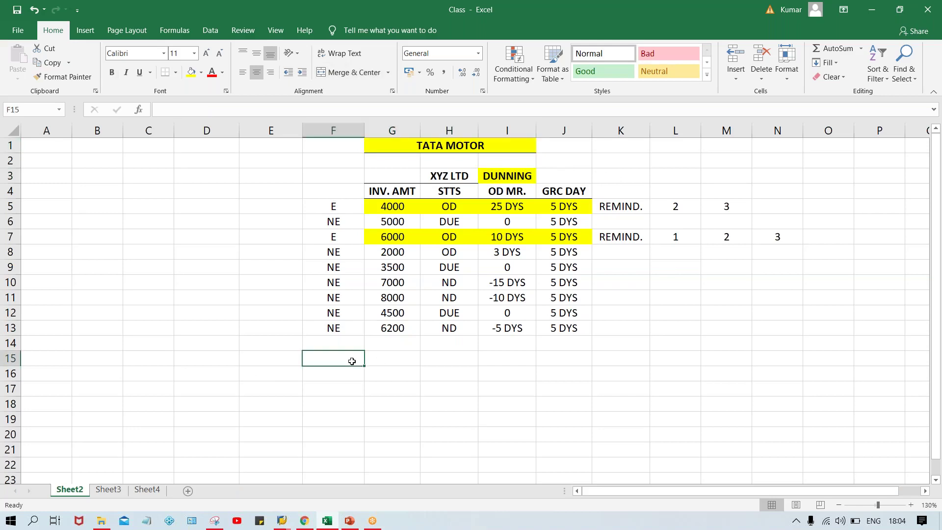
pyautogui.write('T')
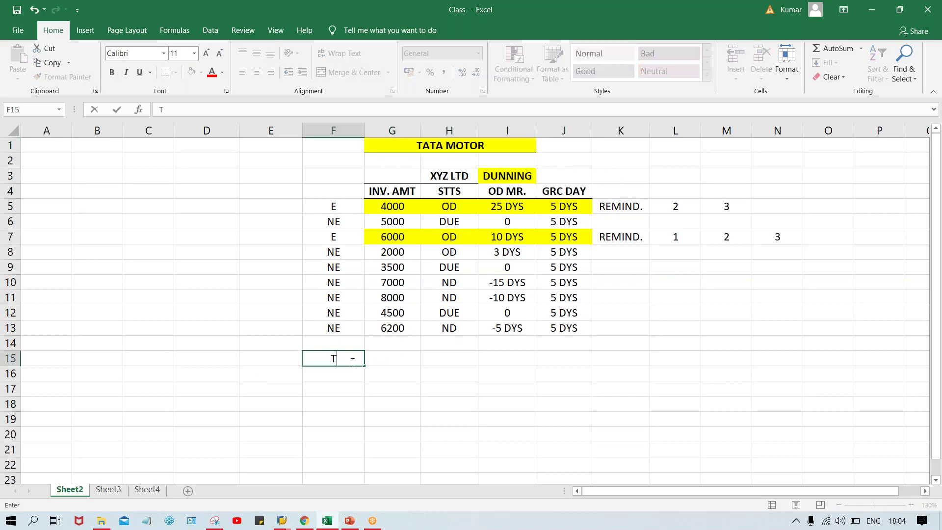
pyautogui.write('M')
pyautogui.press('Return')
pyautogui.write('TS')
pyautogui.press('Return')
pyautogui.write('TC')
pyautogui.press('Return')
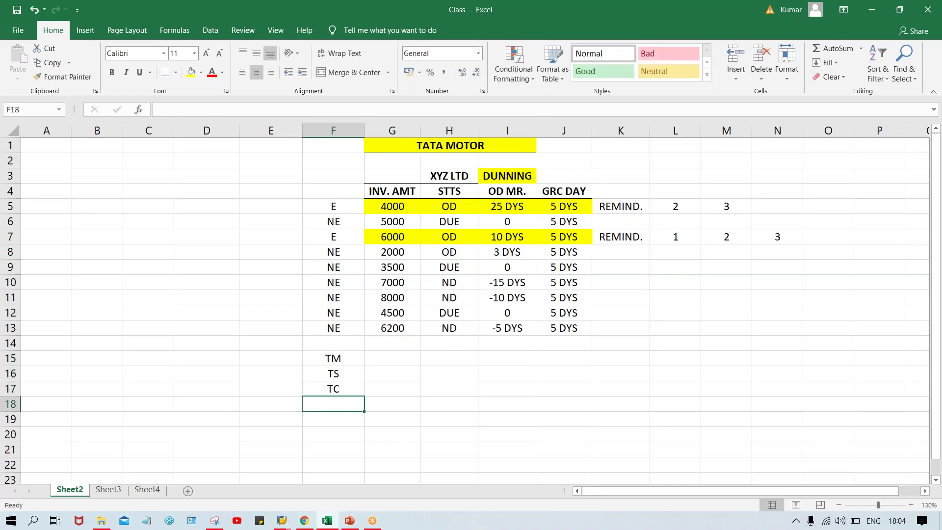
# Enter 3, 4 and 5 in cells G15 to G17 beside TM, TS and TC
pyautogui.click(381, 360)
pyautogui.write('3')
pyautogui.press('Return')
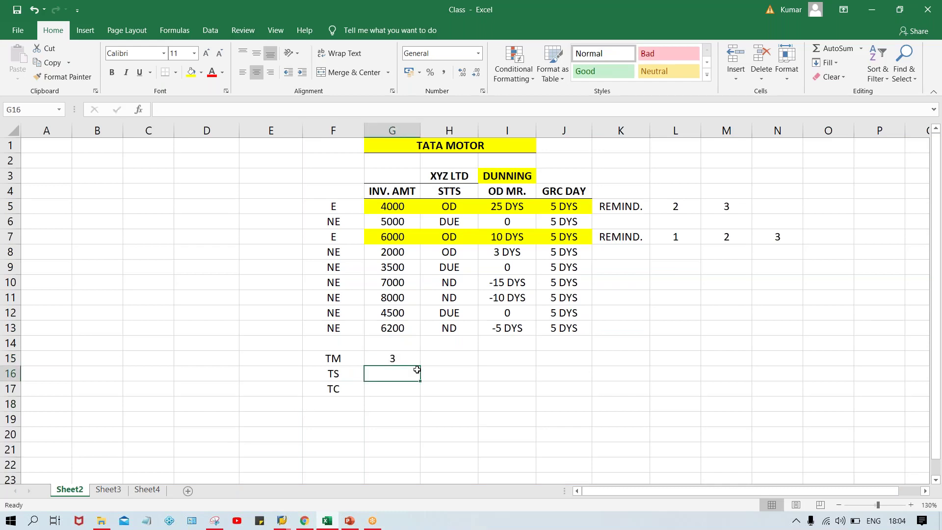
pyautogui.write('4')
pyautogui.press('Return')
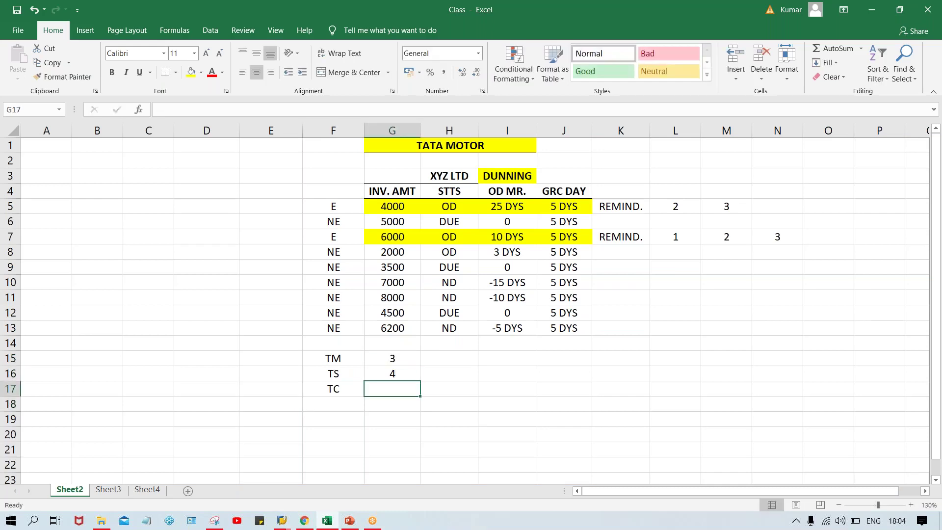
pyautogui.write('5')
pyautogui.press('Return')
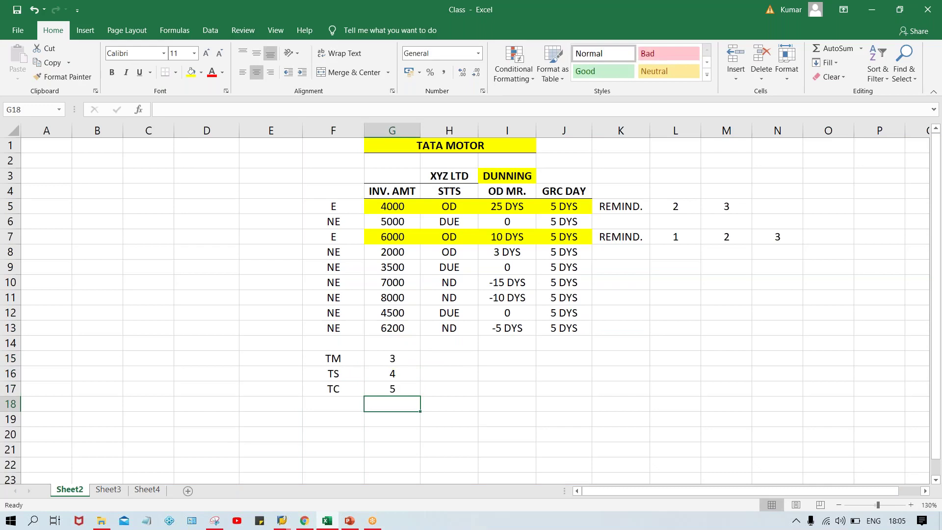
# Examine the abbreviations in F15 to F17 and the numbers beside them in G15 to G17
pyautogui.click(383, 359)
pyautogui.click(383, 374)
pyautogui.click(387, 389)
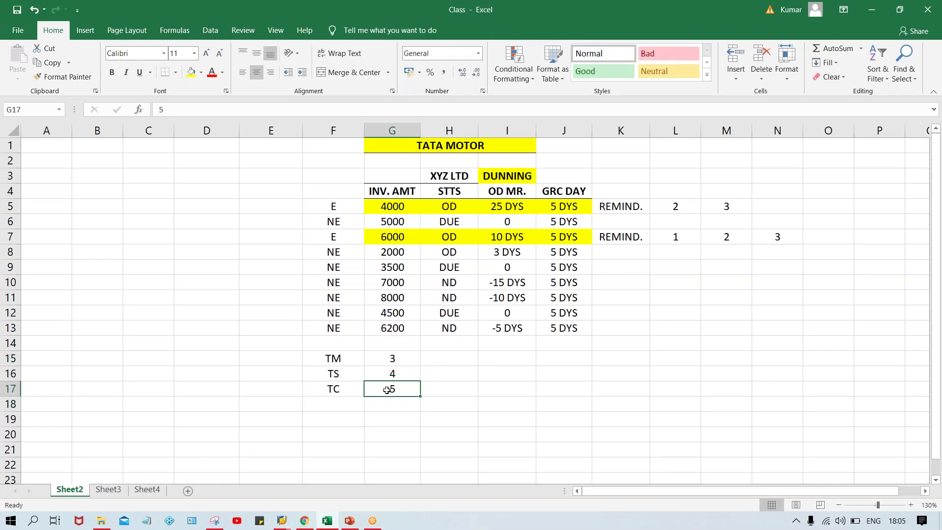
pyautogui.click(337, 359)
pyautogui.click(339, 377)
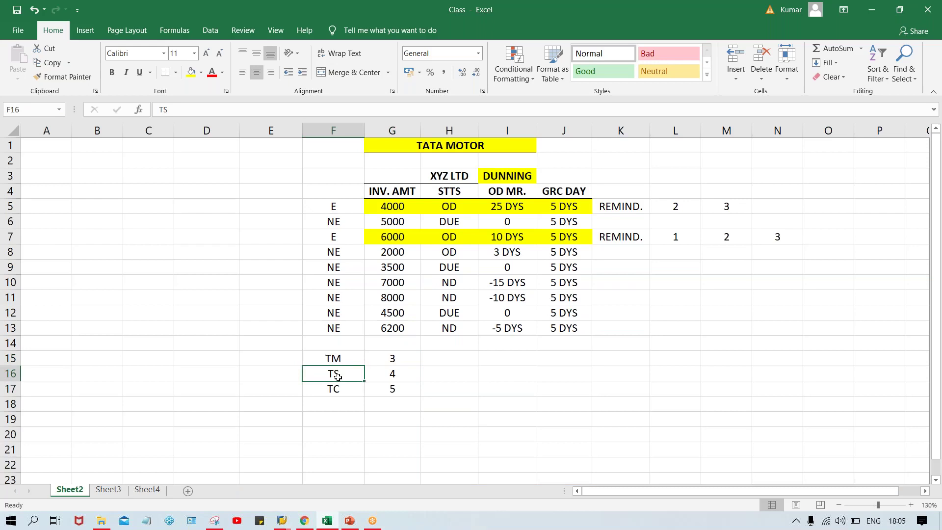
pyautogui.click(342, 393)
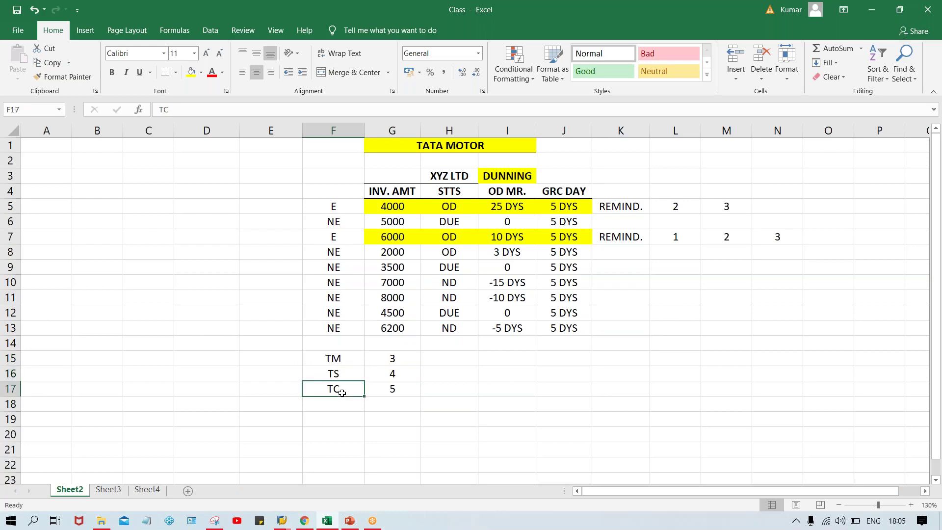
pyautogui.click(386, 362)
pyautogui.click(386, 374)
pyautogui.click(391, 389)
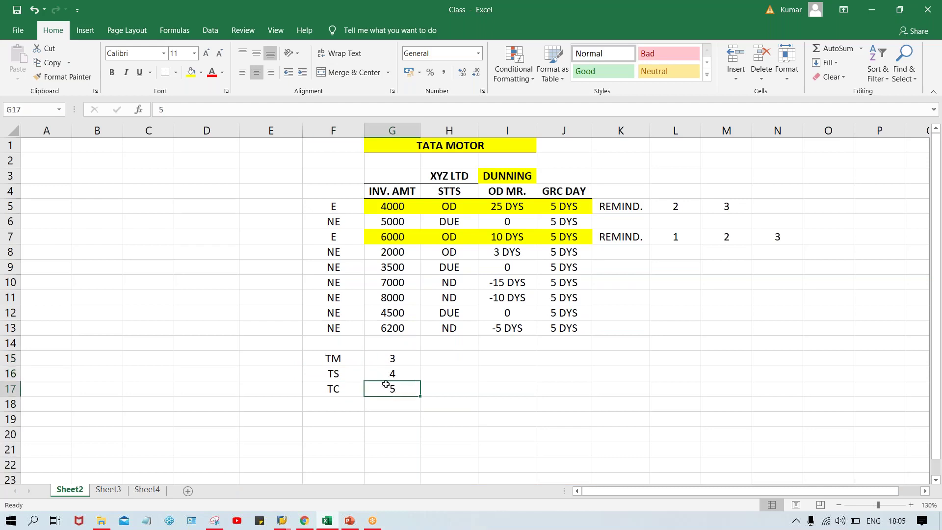
pyautogui.click(377, 359)
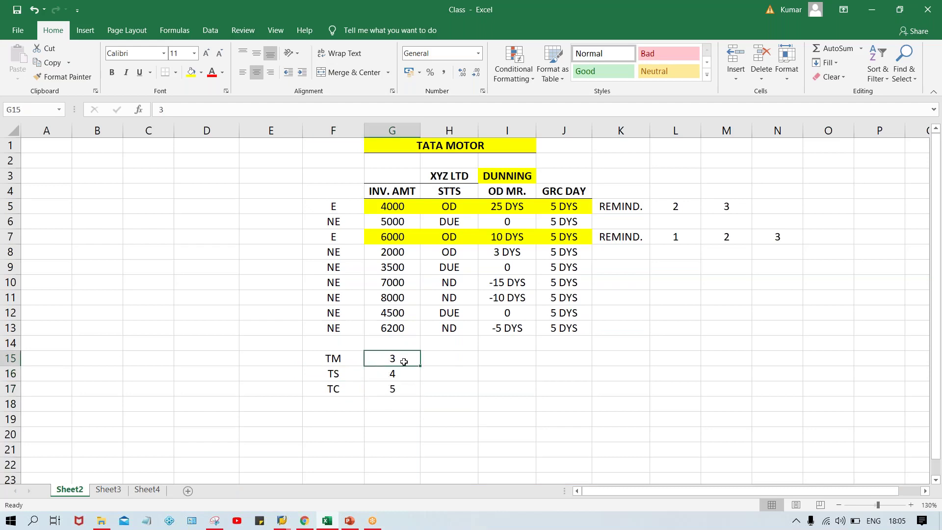
# Enter 10, 15 and 20 in cells H15 to H17 for TM, TS and TC
pyautogui.click(450, 359)
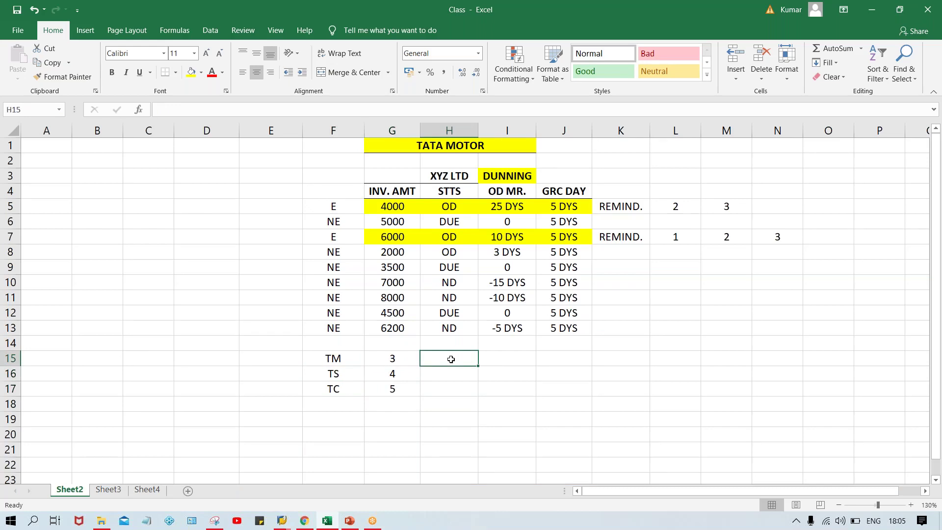
pyautogui.write('10')
pyautogui.press('Return')
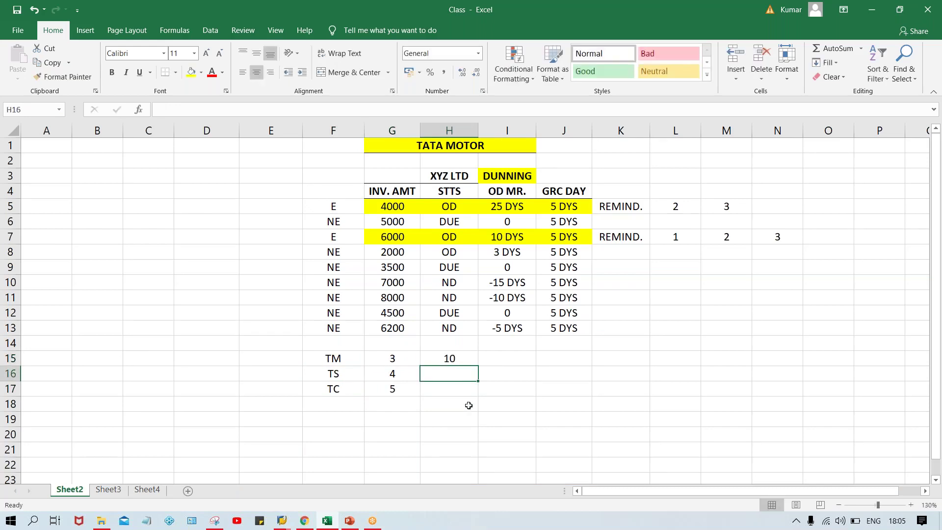
pyautogui.write('15')
pyautogui.press('Return')
pyautogui.write('20')
pyautogui.press('Return')
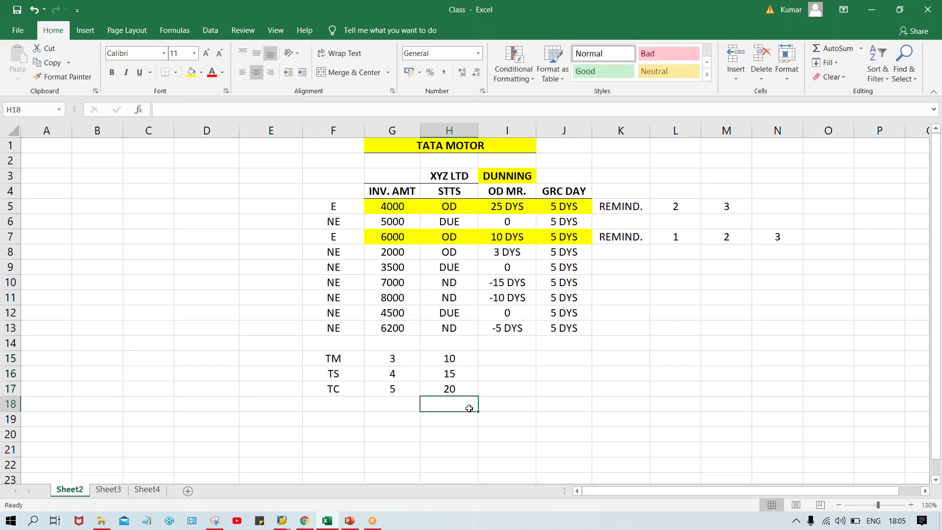
# Replace the TC value in cell H17 with 7 and the TS value in H16 with 8
pyautogui.click(443, 384)
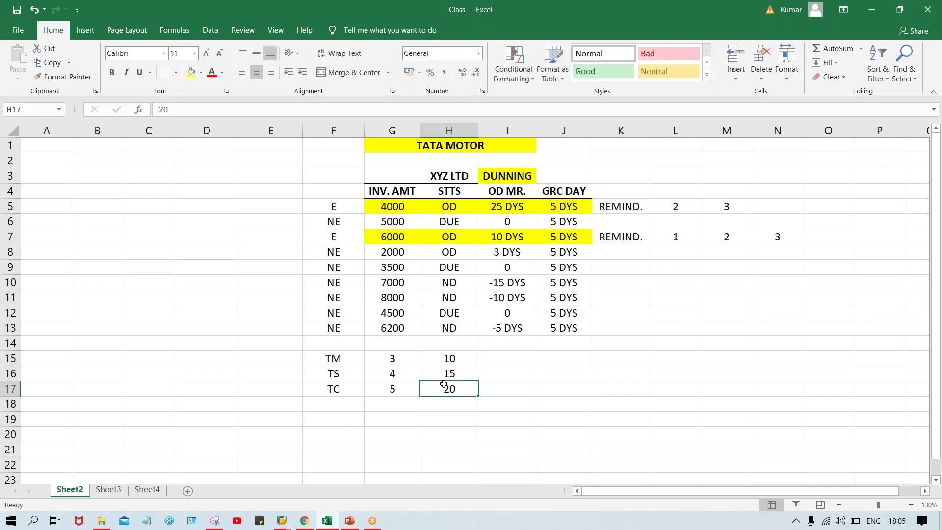
pyautogui.write('7')
pyautogui.press('Return')
pyautogui.click(454, 373)
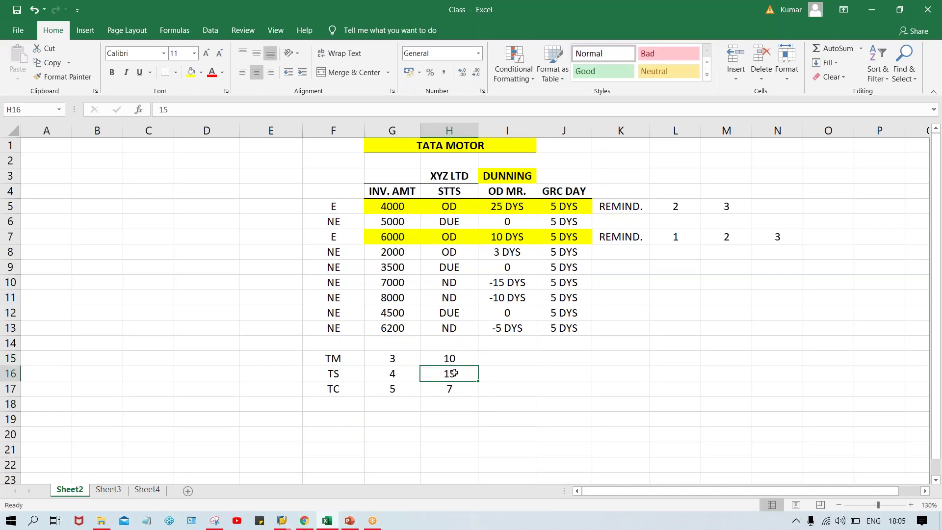
pyautogui.write('8')
pyautogui.press('Return')
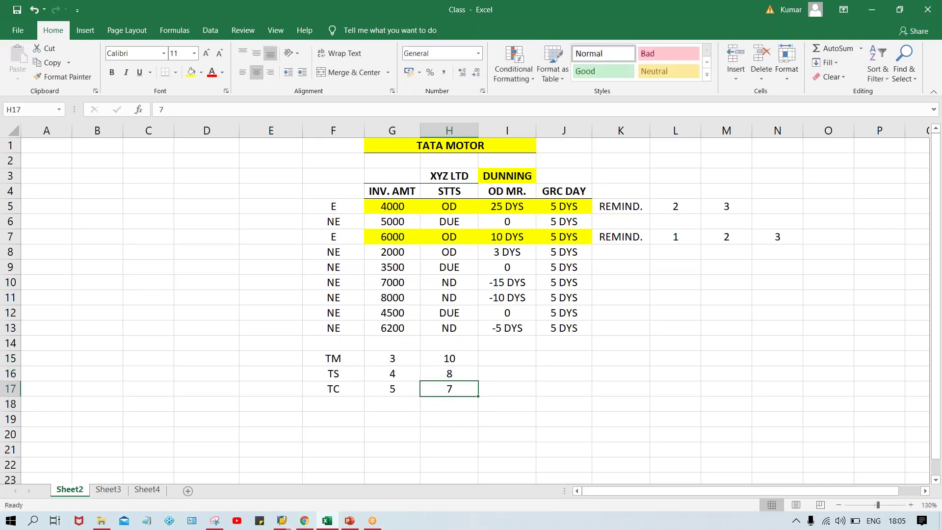
# Enter 5, 6 and 7 in cells I15 to I17 for TM, TS and TC
pyautogui.click(437, 356)
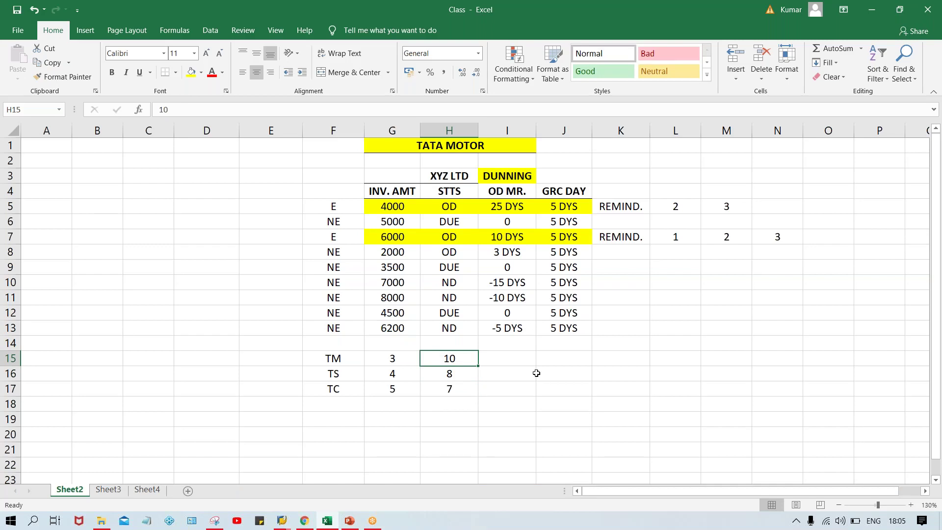
pyautogui.click(507, 361)
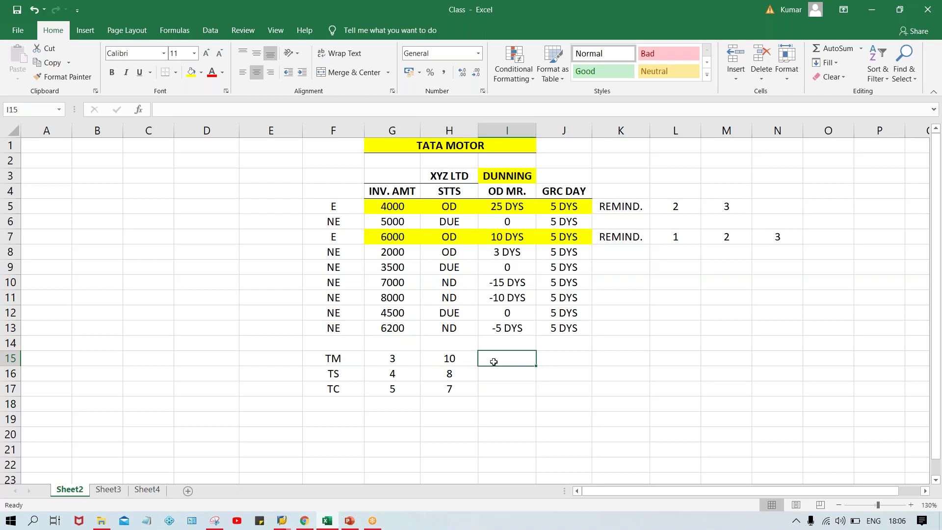
pyautogui.write('5')
pyautogui.press('Return')
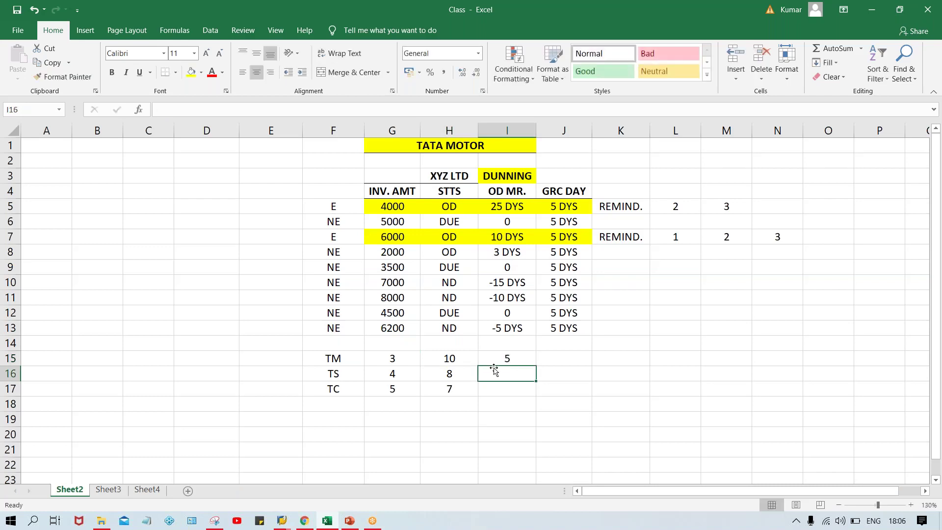
pyautogui.write('6')
pyautogui.press('Return')
pyautogui.write('7')
pyautogui.press('Return')
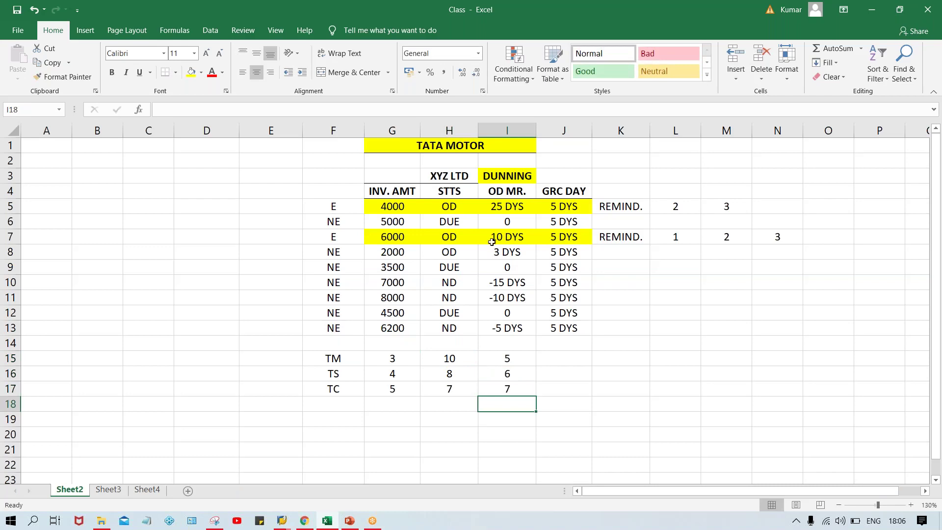
pyautogui.click(387, 238)
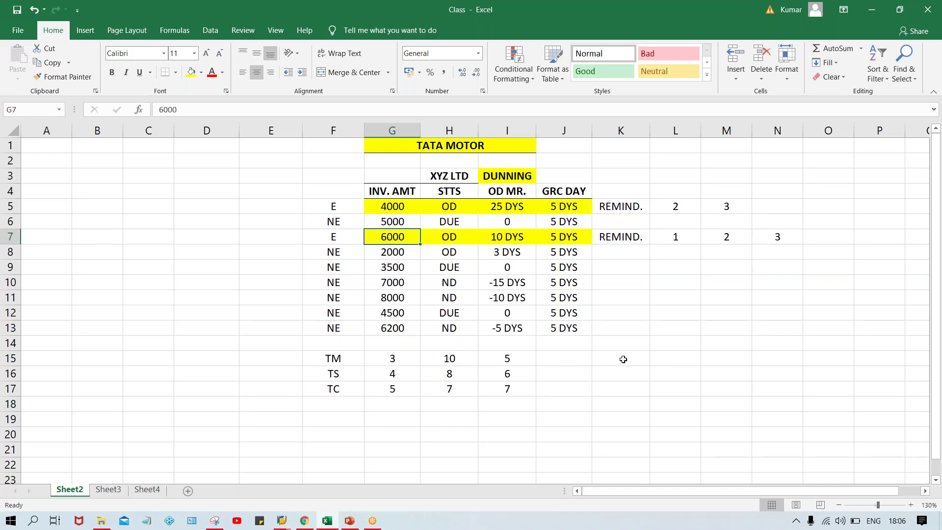
pyautogui.click(622, 360)
pyautogui.write('6')
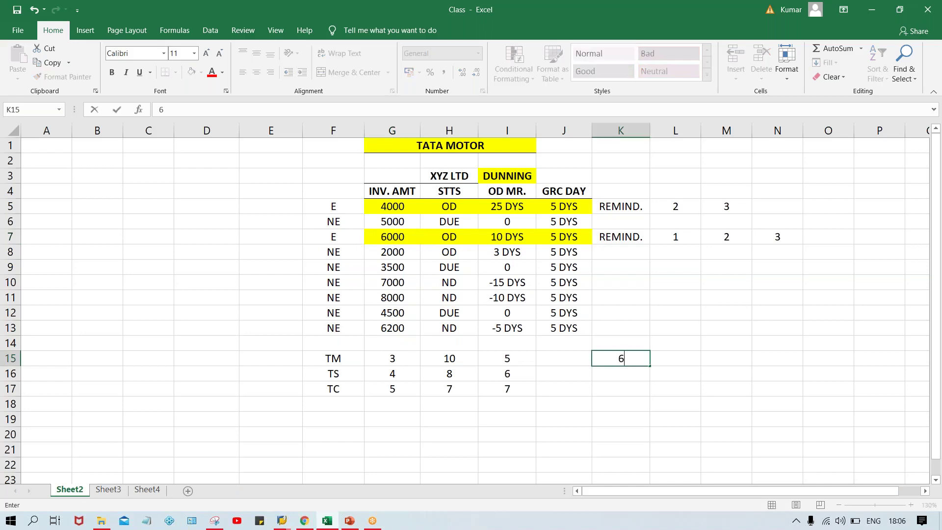
pyautogui.press('Return')
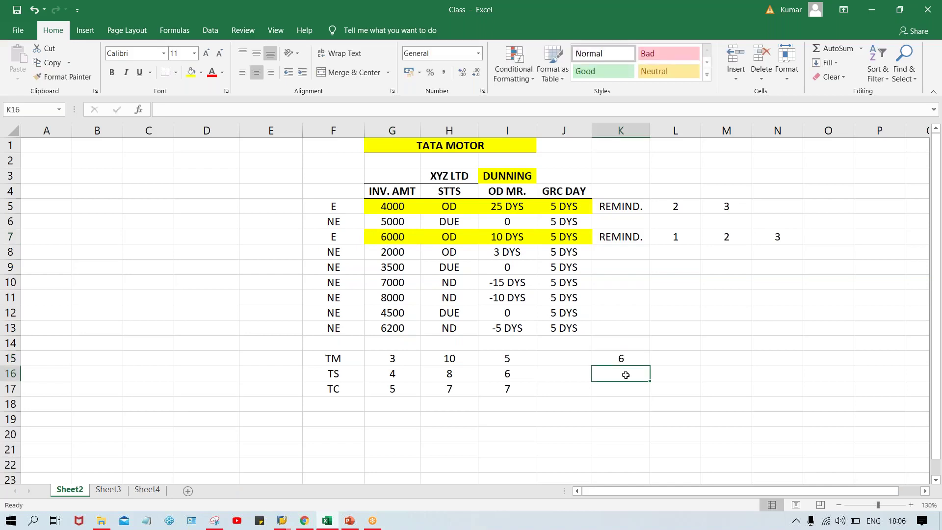
pyautogui.click(541, 361)
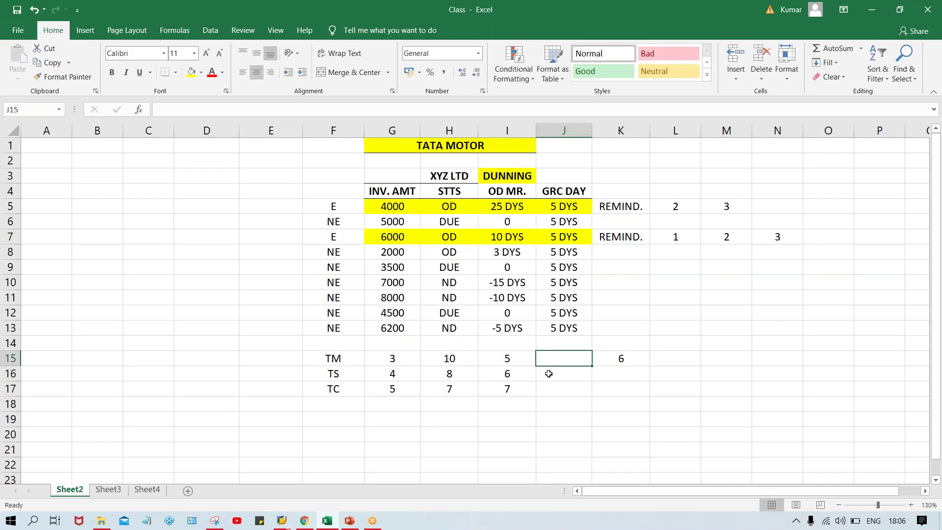
pyautogui.click(561, 391)
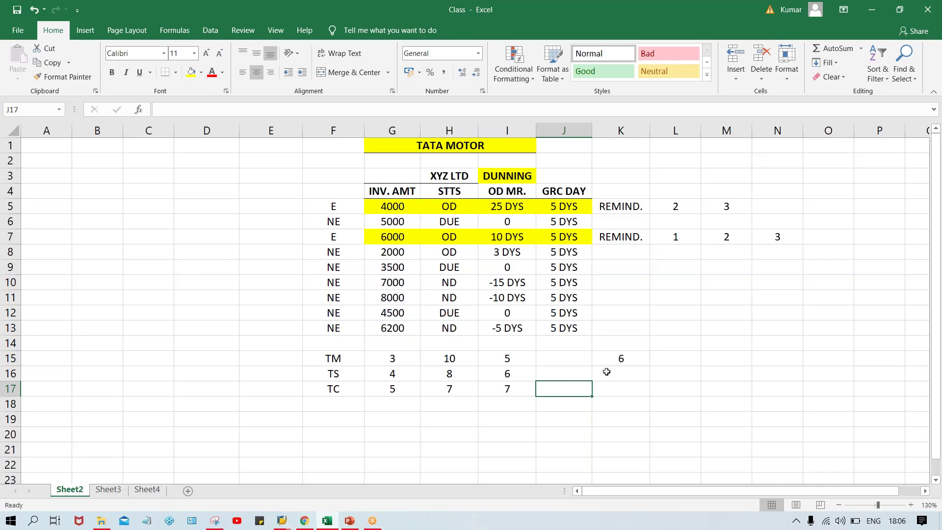
pyautogui.click(619, 361)
pyautogui.press('Delete')
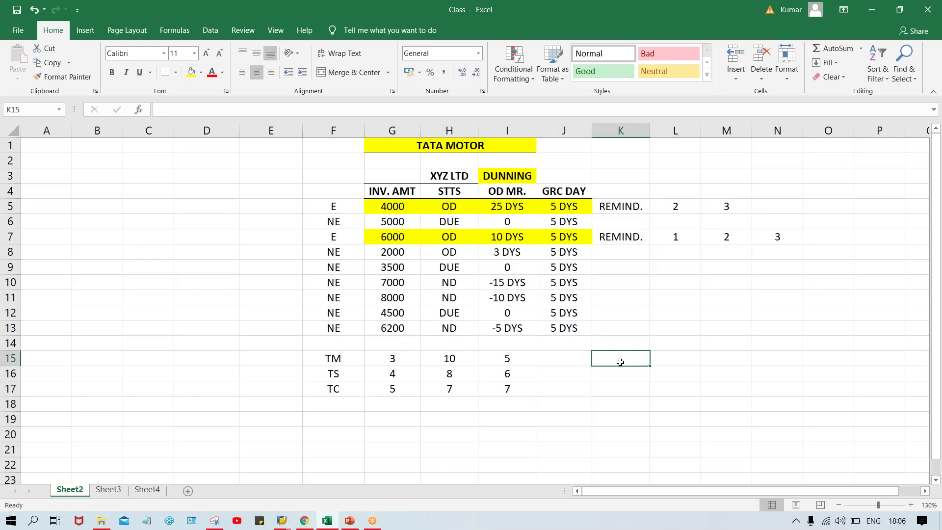
# Examine the settings in columns G to I for TM, TS and TC, row by row
pyautogui.click(570, 364)
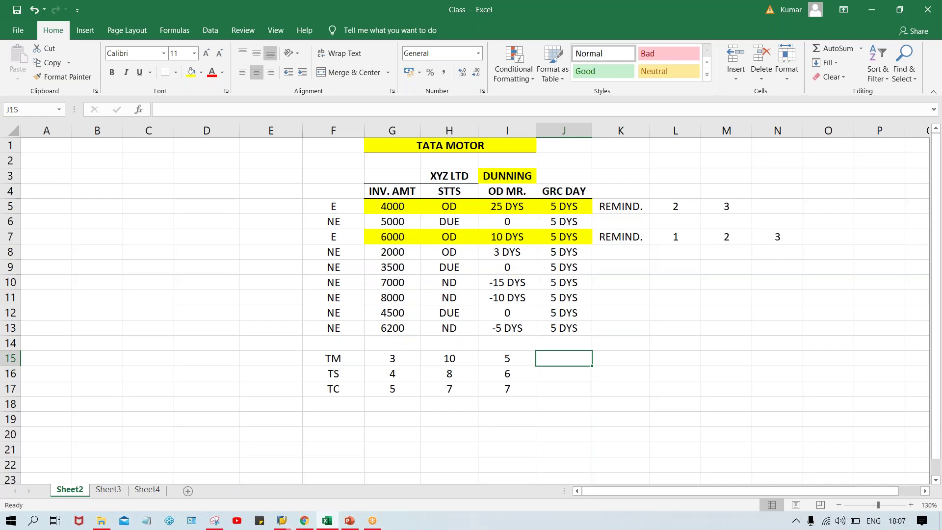
pyautogui.click(321, 355)
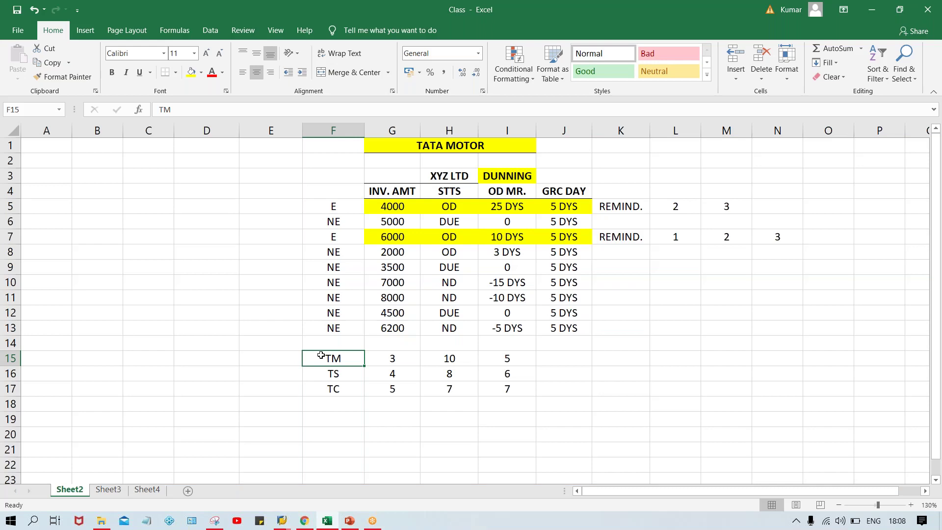
pyautogui.click(391, 358)
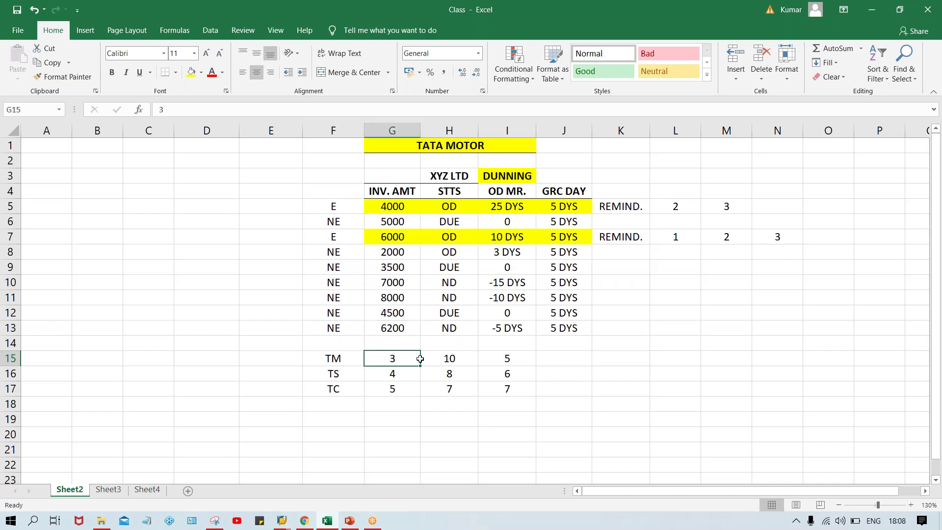
pyautogui.click(449, 359)
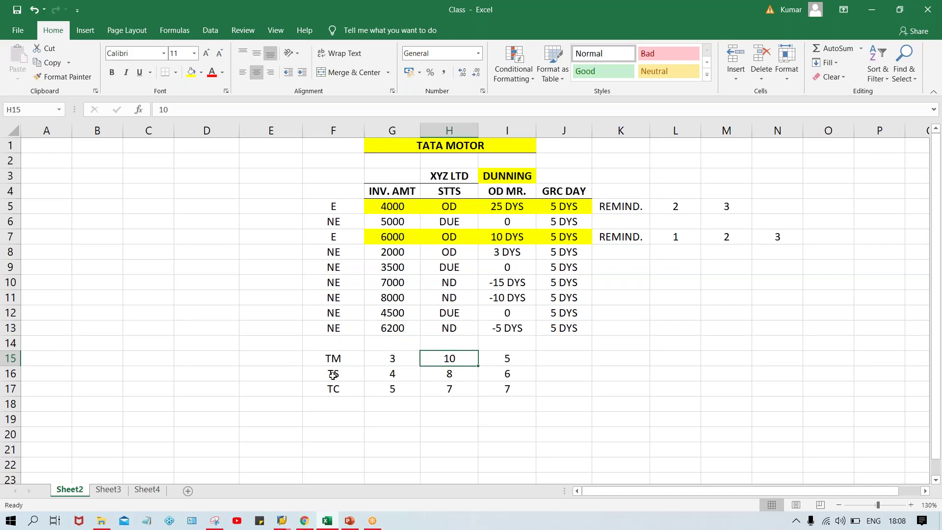
pyautogui.moveTo(398, 373); pyautogui.dragTo(493, 376)
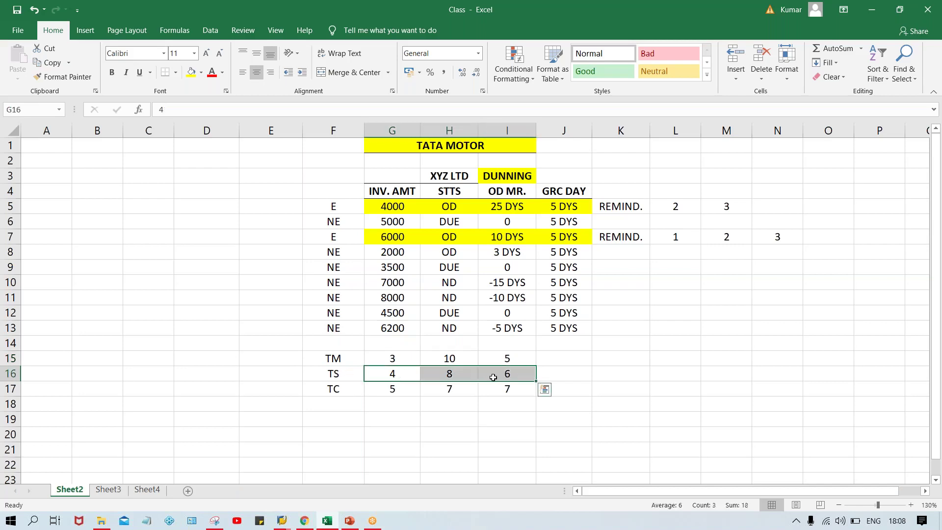
pyautogui.click(262, 376)
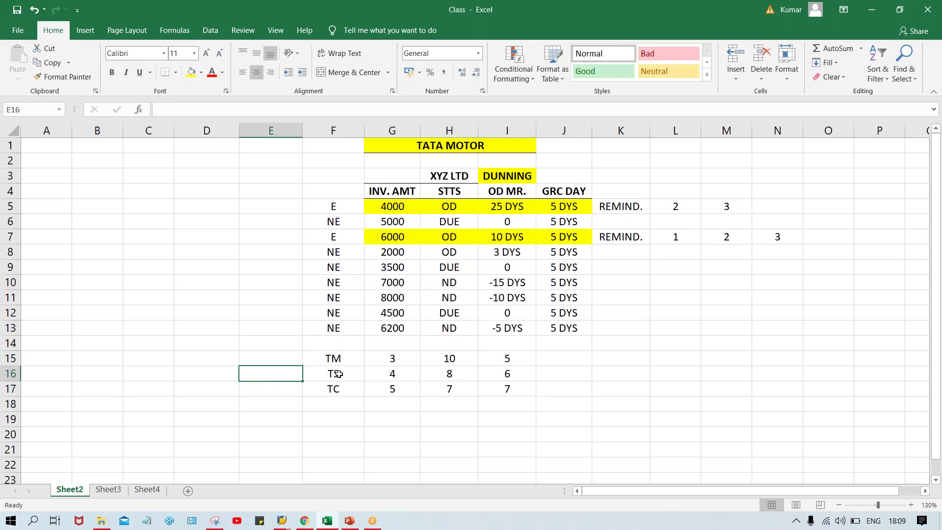
pyautogui.moveTo(375, 372); pyautogui.dragTo(500, 377)
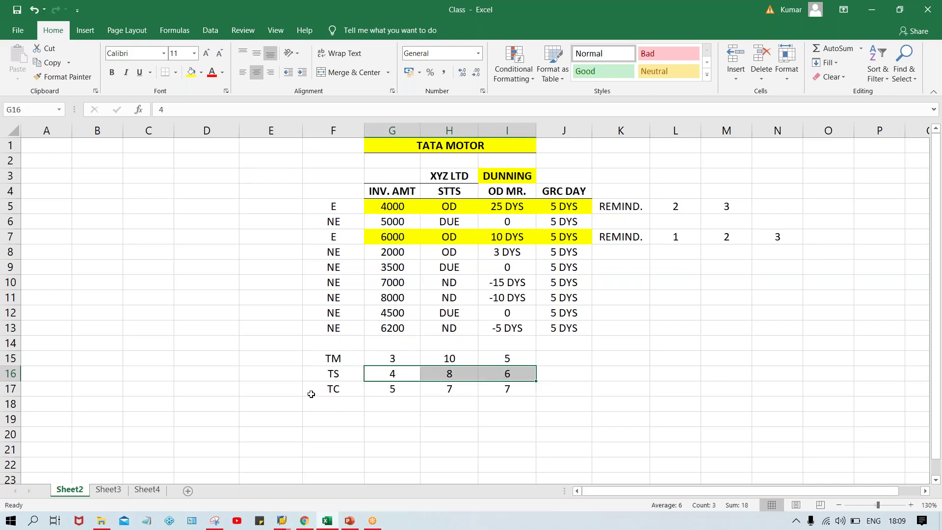
pyautogui.moveTo(385, 391); pyautogui.dragTo(505, 393)
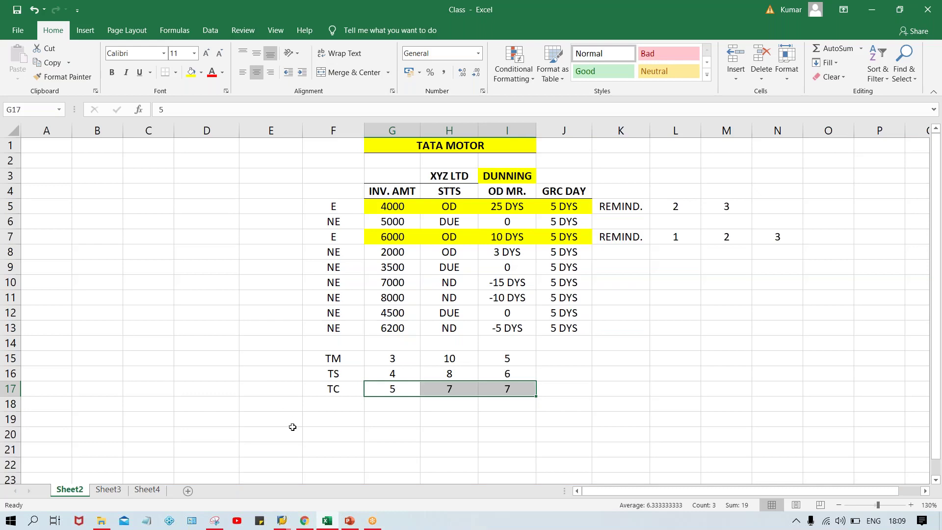
# Change the TS and TC values in cells G16 and G17 to 3, matching TM
pyautogui.click(404, 357)
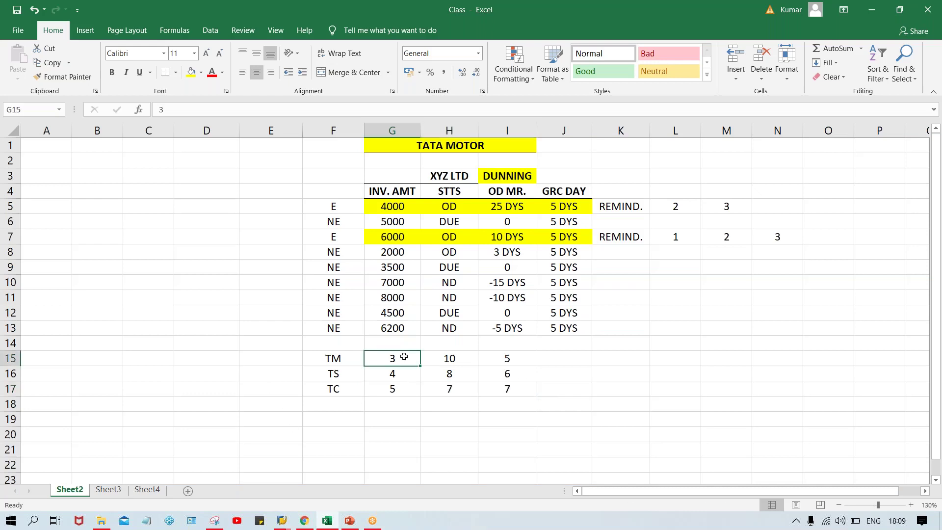
pyautogui.press('Down')
pyautogui.write('3')
pyautogui.press('Return')
pyautogui.write('3')
pyautogui.press('Return')
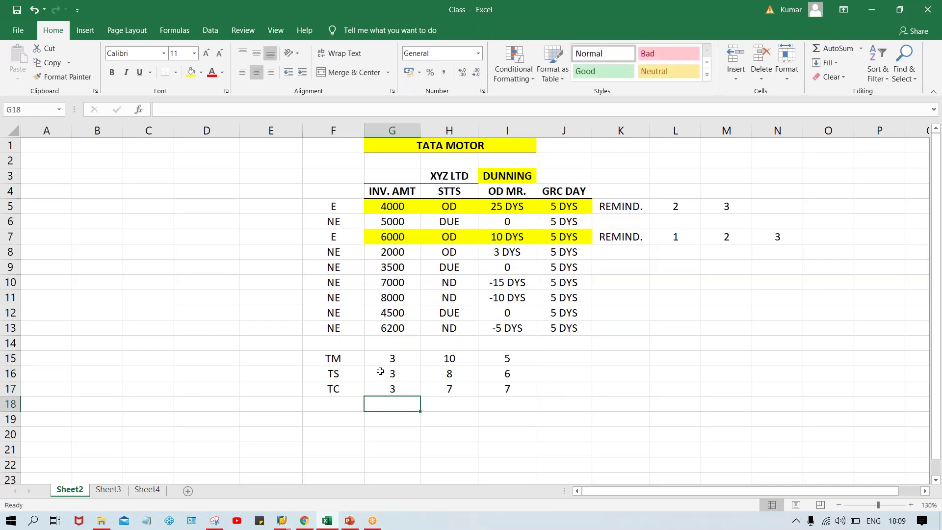
pyautogui.moveTo(376, 357); pyautogui.dragTo(378, 389)
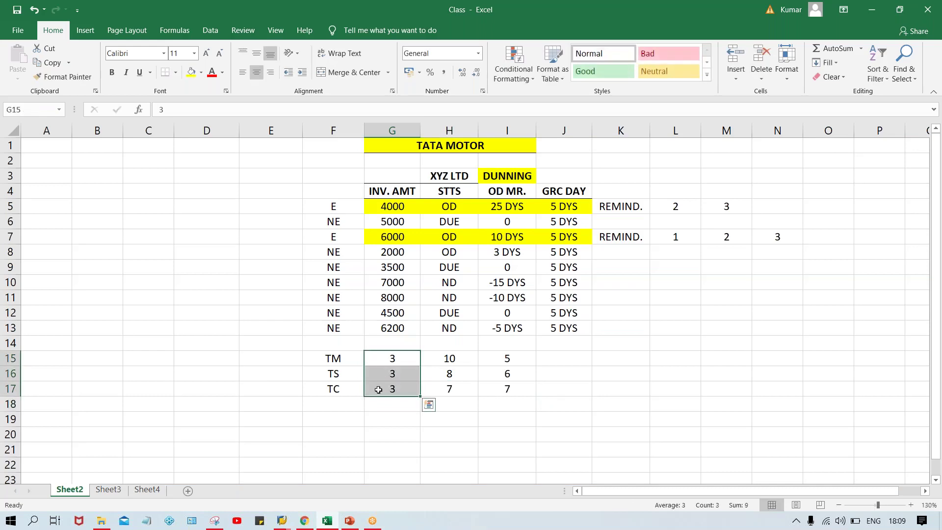
pyautogui.click(399, 362)
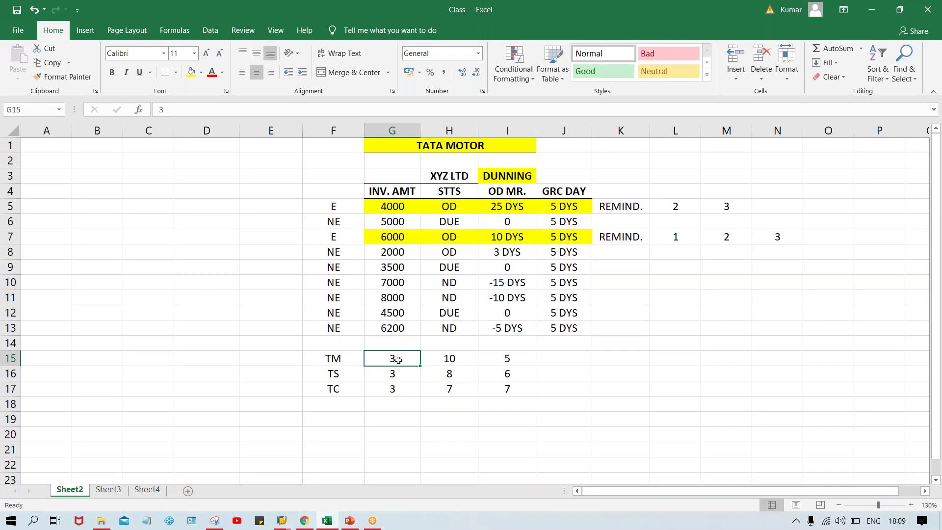
# Set cells H15 to H17 to 10 for TM, TS and TC
pyautogui.click(448, 358)
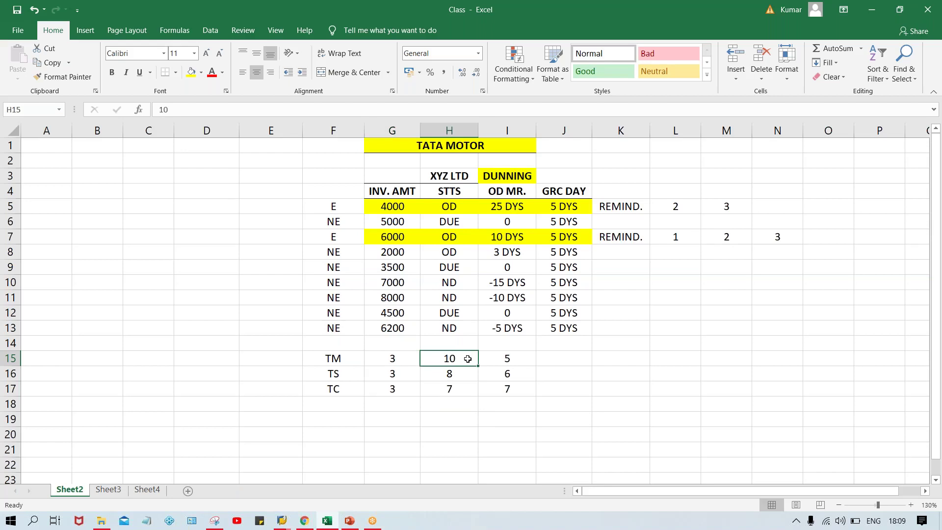
pyautogui.write('100')
pyautogui.press('BackSpace')
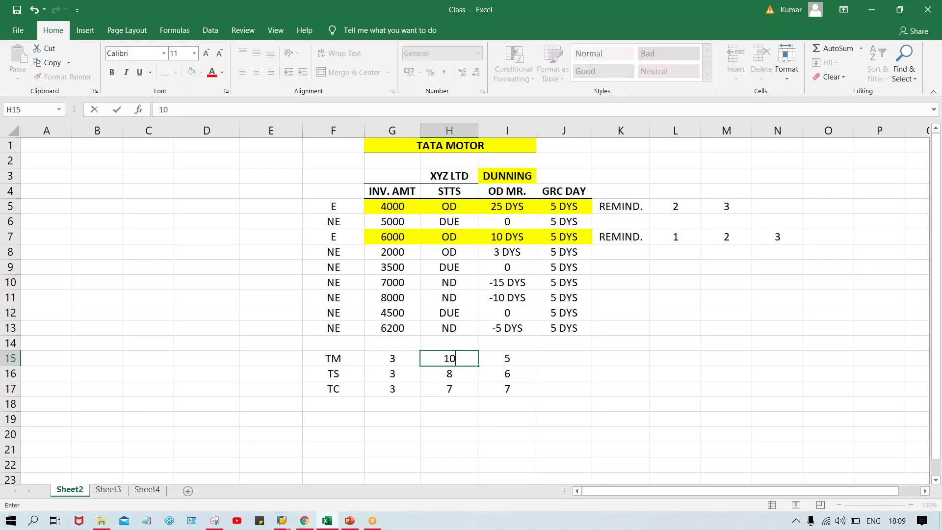
pyautogui.press('Return')
pyautogui.write('10')
pyautogui.press('Return')
pyautogui.write('10')
pyautogui.press('Return')
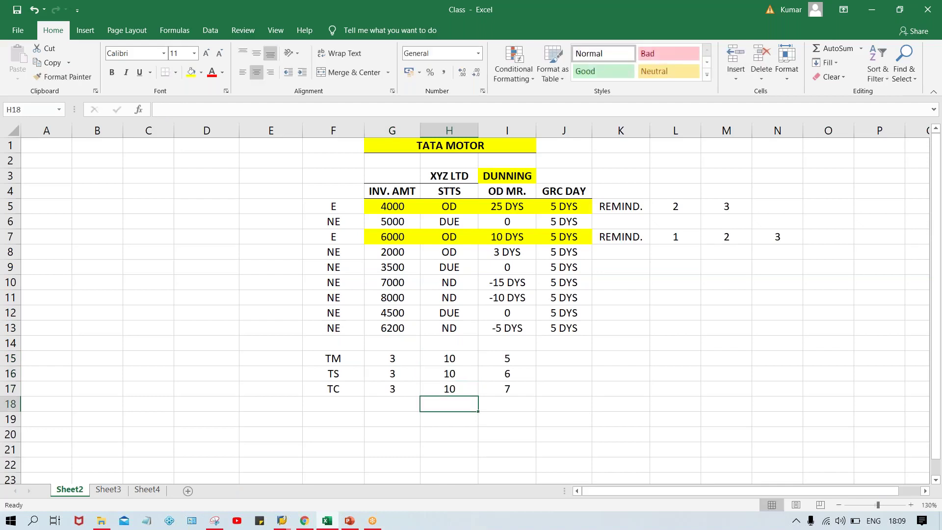
# Change the TS and TC values in cells I16 and I17 to 5, matching TM
pyautogui.click(506, 360)
pyautogui.click(505, 374)
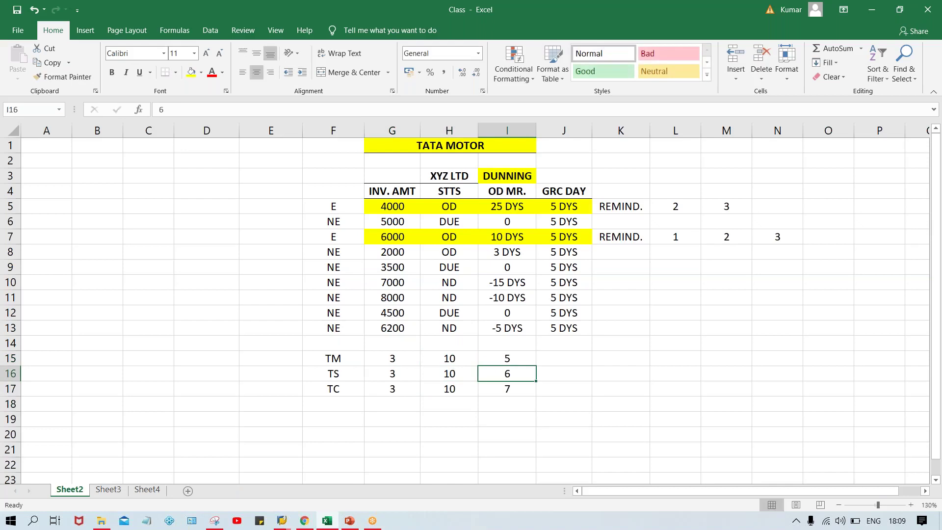
pyautogui.write('5')
pyautogui.click(506, 388)
pyautogui.write('5')
pyautogui.press('Return')
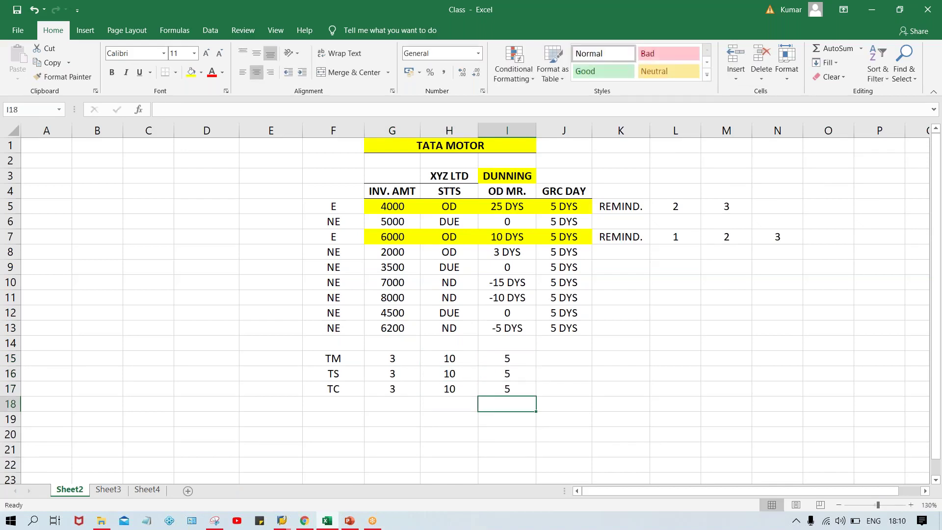
pyautogui.click(319, 354)
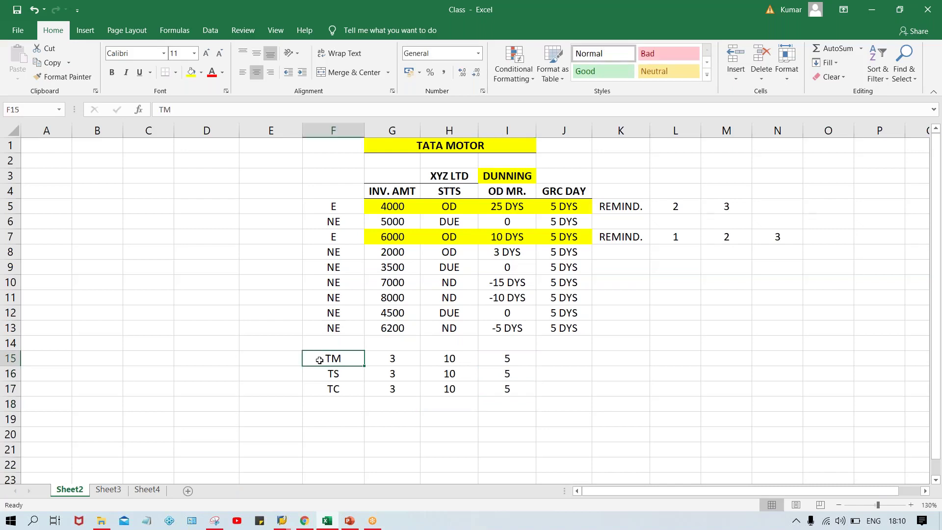
pyautogui.click(322, 373)
pyautogui.click(323, 390)
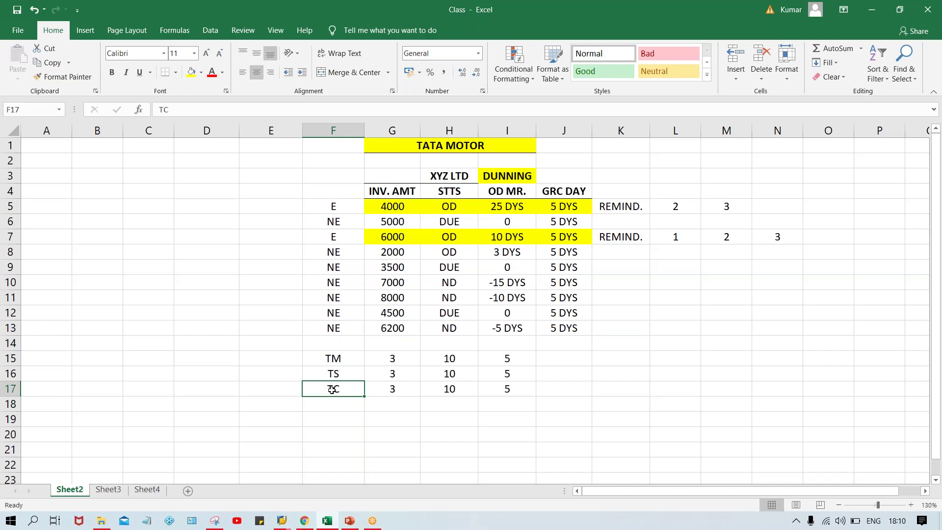
pyautogui.click(564, 356)
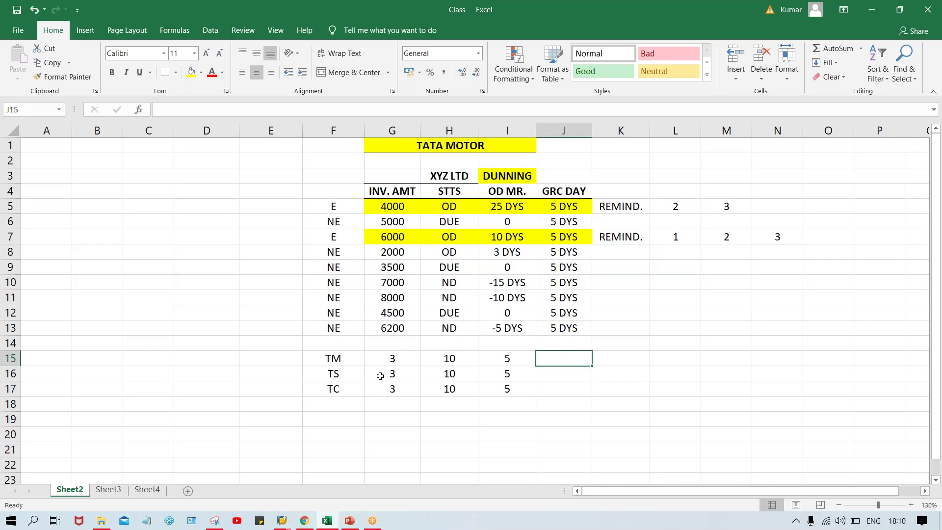
pyautogui.click(310, 358)
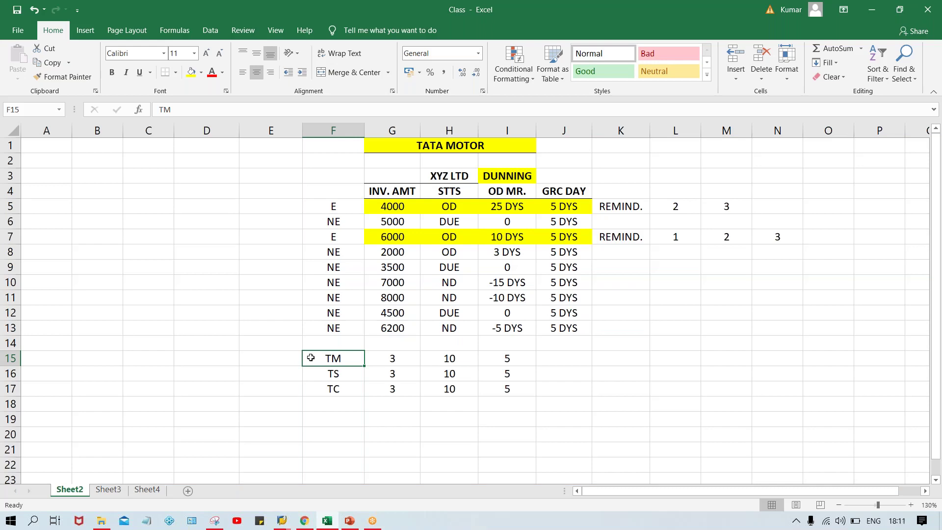
# Enter the labels A, B and C in cells E15 to E17 beside TM, TS and TC
pyautogui.click(285, 357)
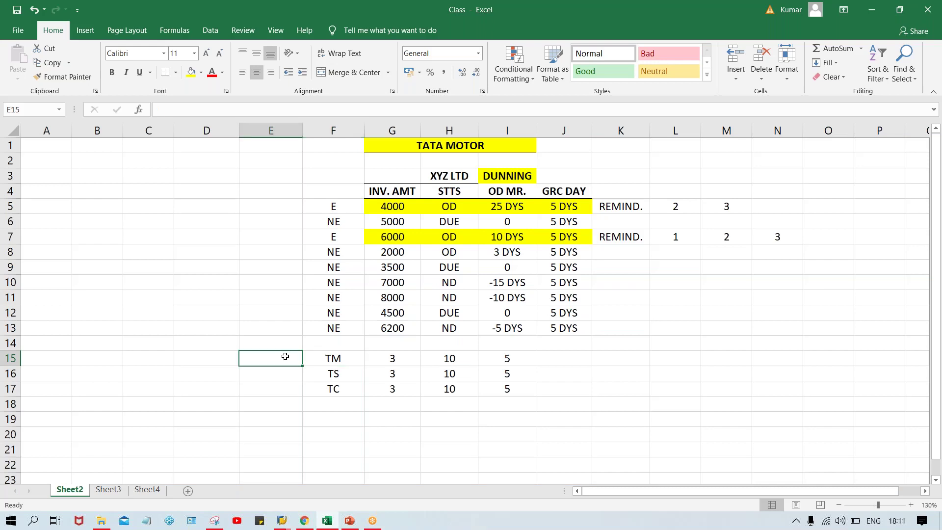
pyautogui.write('A')
pyautogui.press('Return')
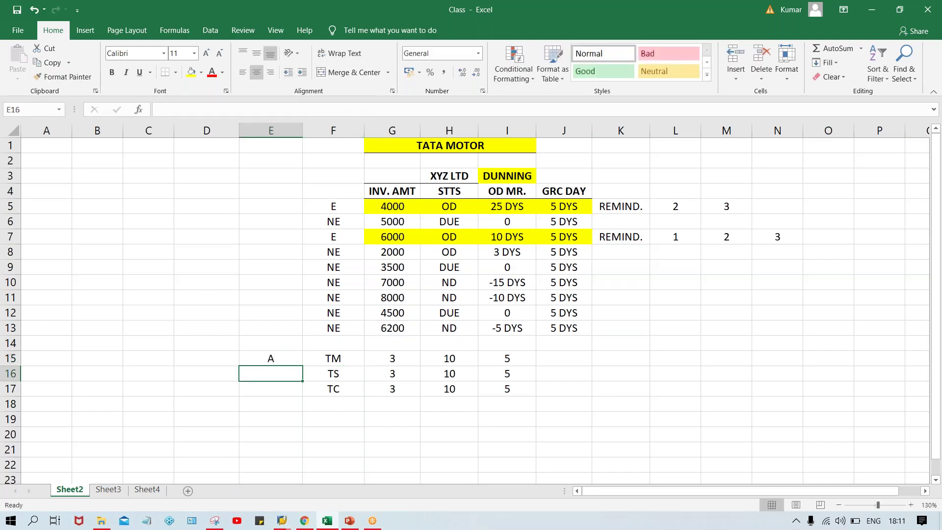
pyautogui.write('B')
pyautogui.press('Return')
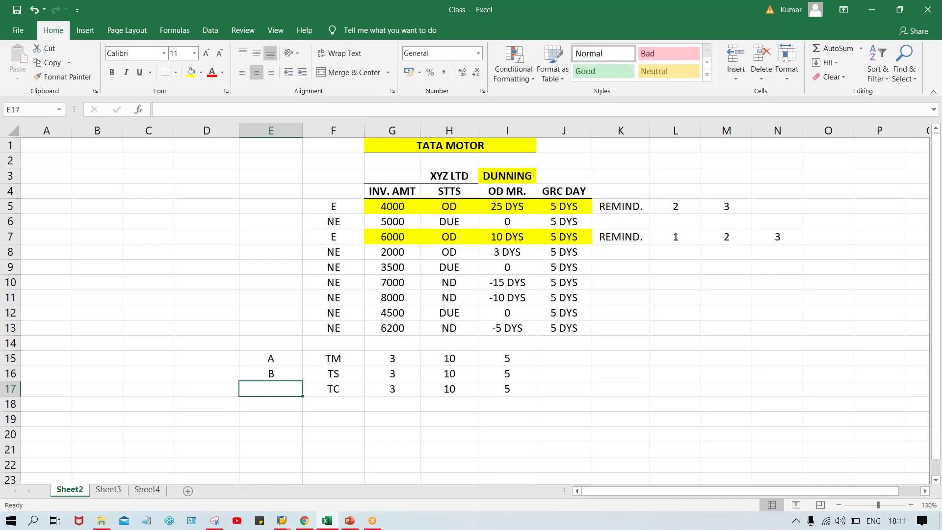
pyautogui.write('C')
pyautogui.press('Return')
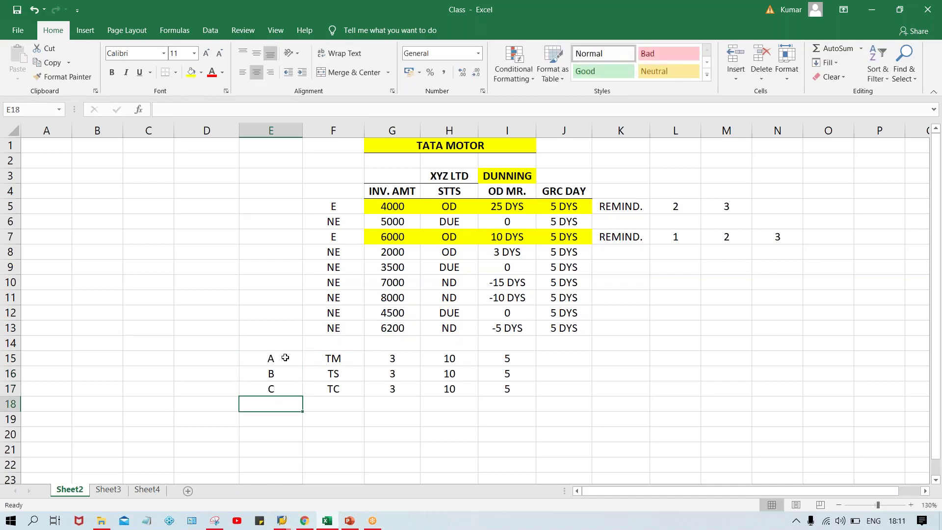
# Examine the labels in cells E15 to E17 against the TM, TS and TC settings in cells G15 to I17
pyautogui.click(269, 359)
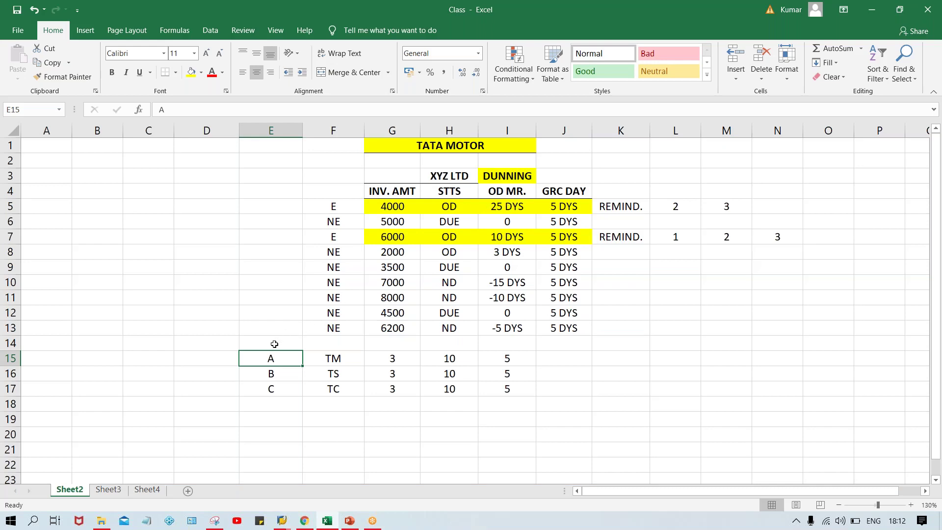
pyautogui.click(374, 361)
pyautogui.moveTo(373, 360); pyautogui.dragTo(538, 390)
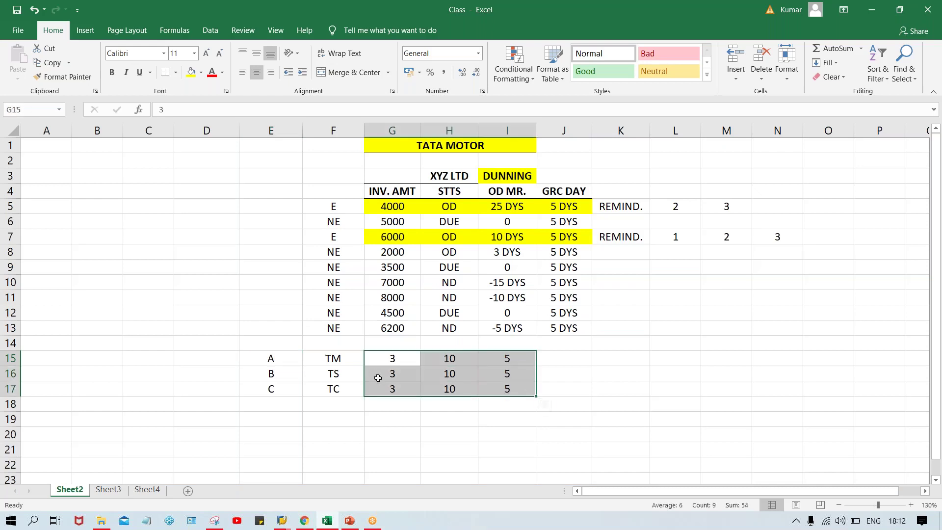
pyautogui.click(471, 385)
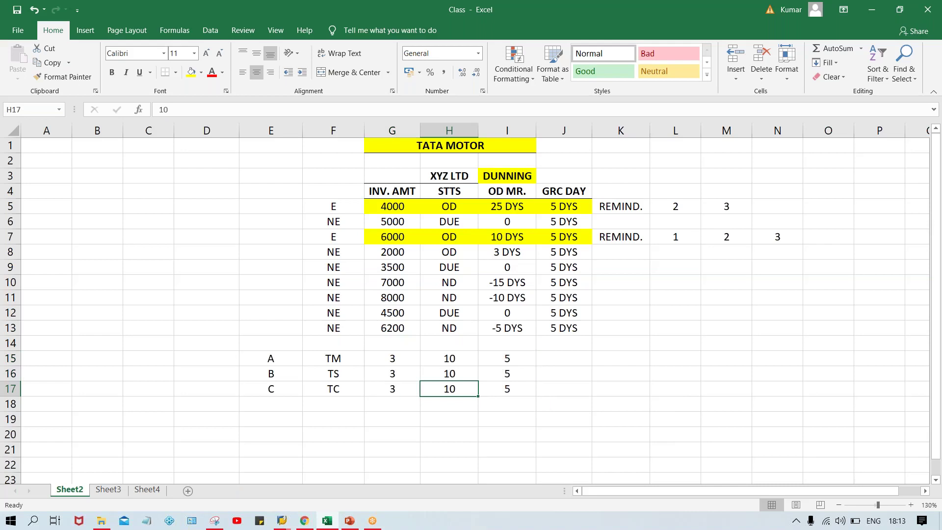
pyautogui.click(271, 360)
pyautogui.click(271, 375)
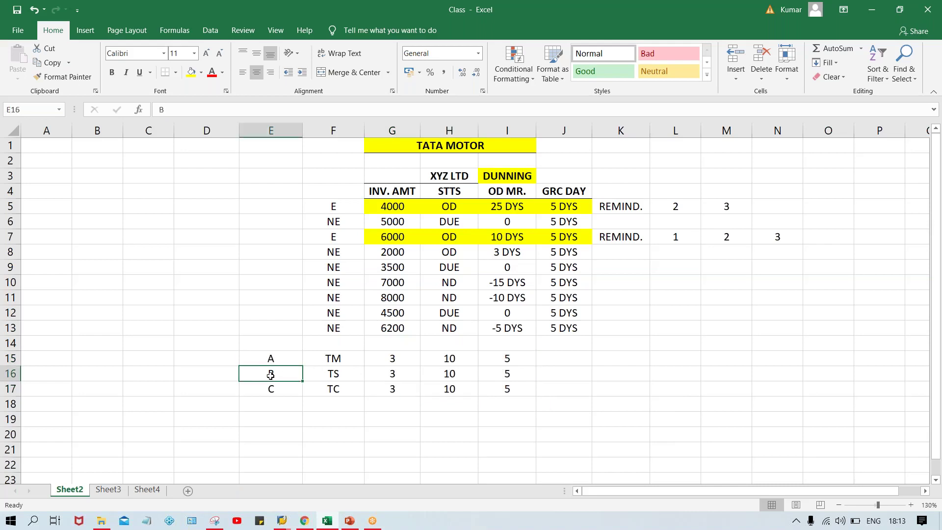
pyautogui.click(275, 390)
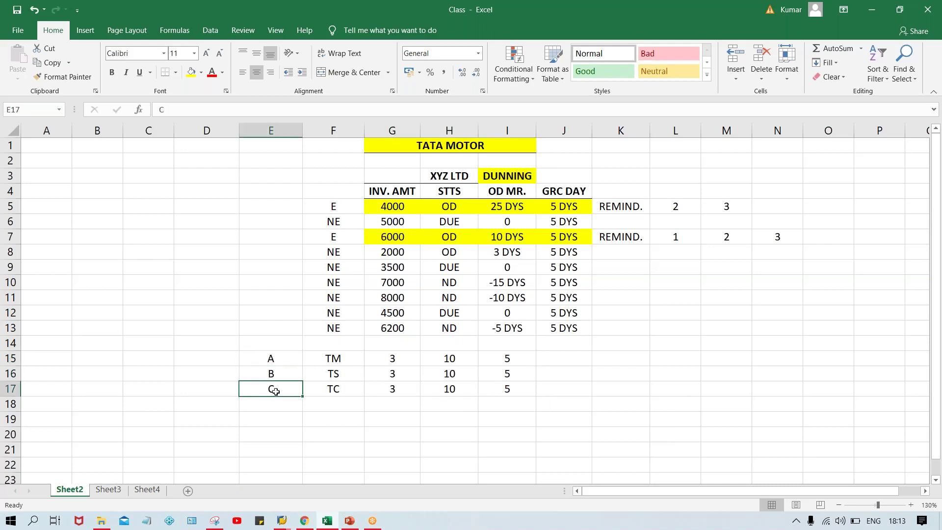
pyautogui.click(271, 359)
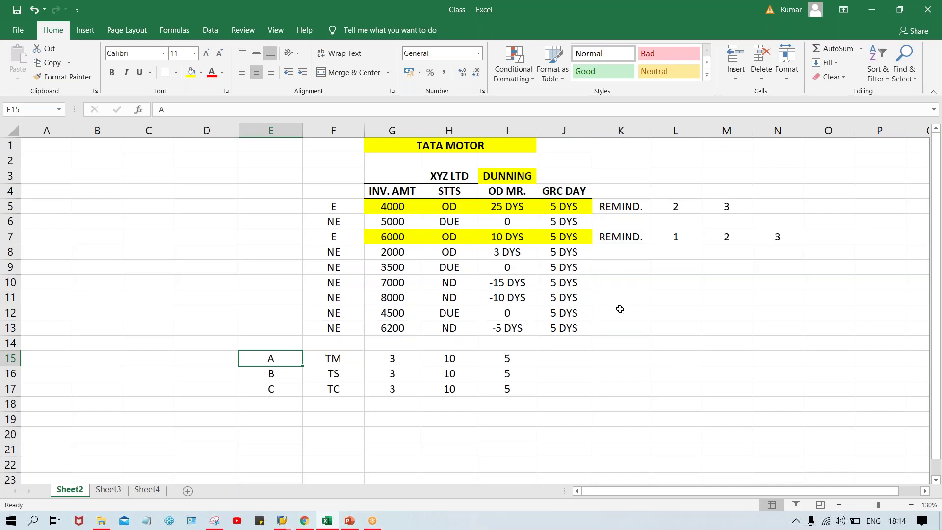
pyautogui.click(854, 88)
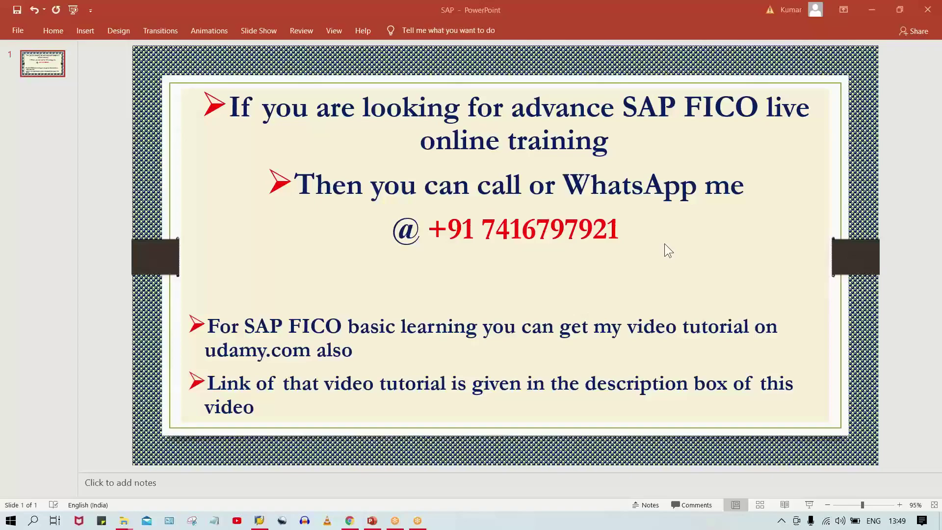